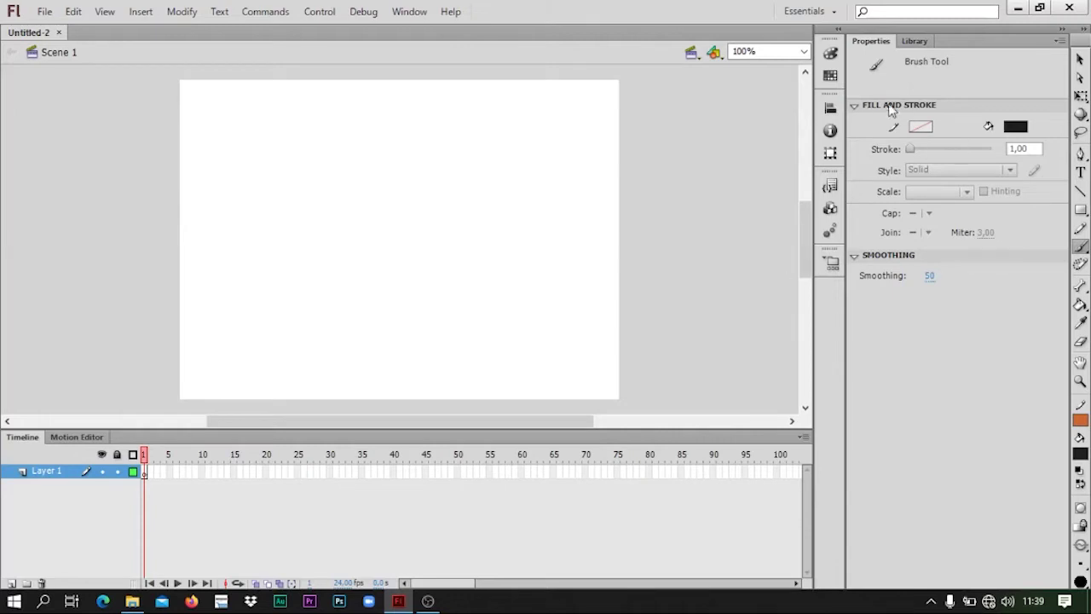
# - Brush the closed outline of a butterfly body in brown #996633 near the centre of the stage, with a wide head and narrow tail
pyautogui.click(1080, 244)
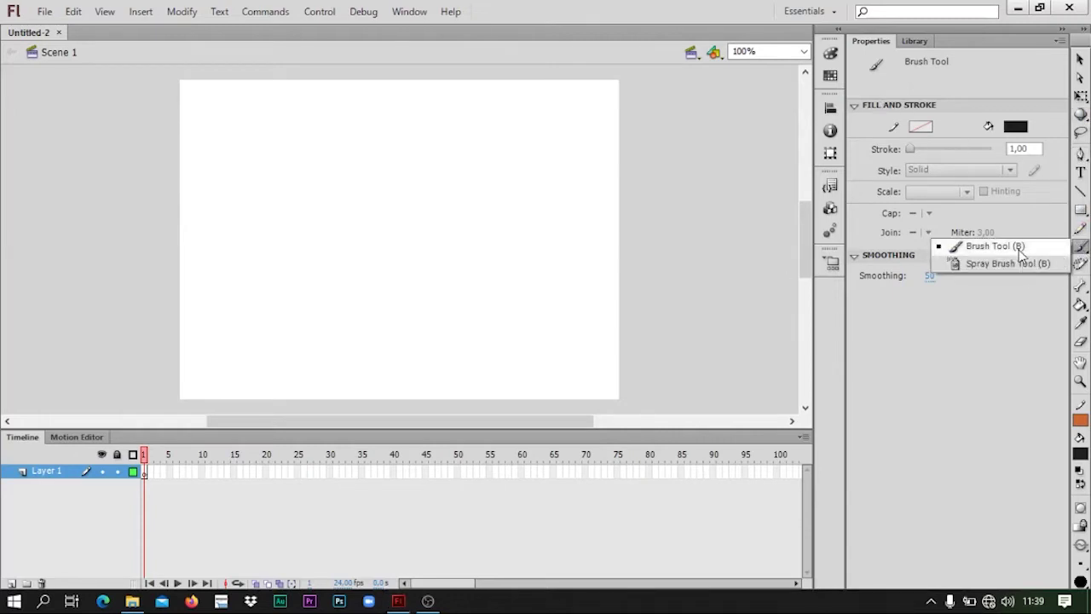
pyautogui.click(1019, 247)
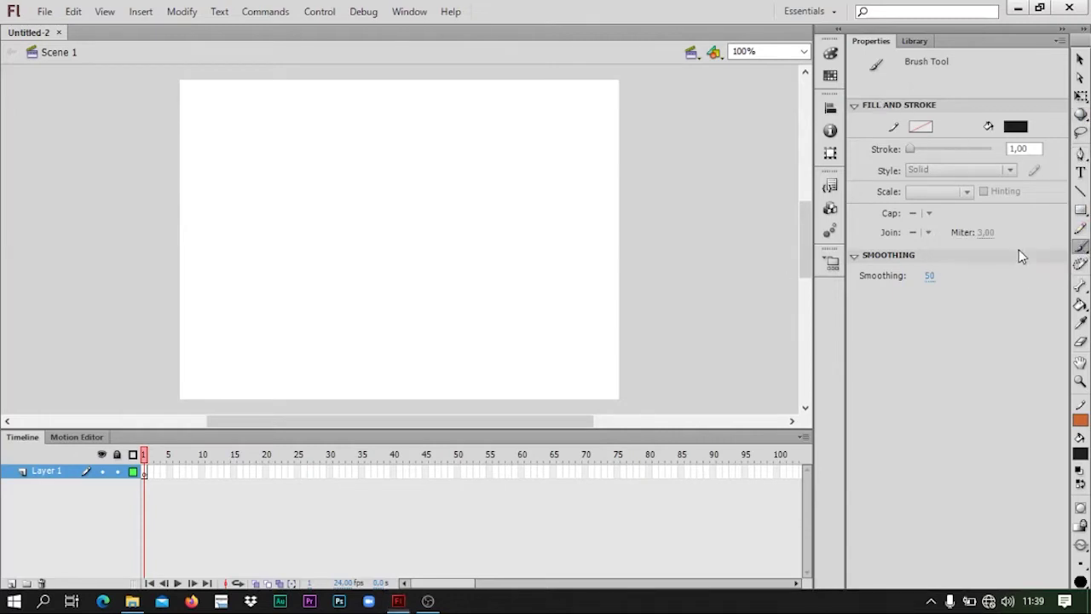
pyautogui.click(1015, 126)
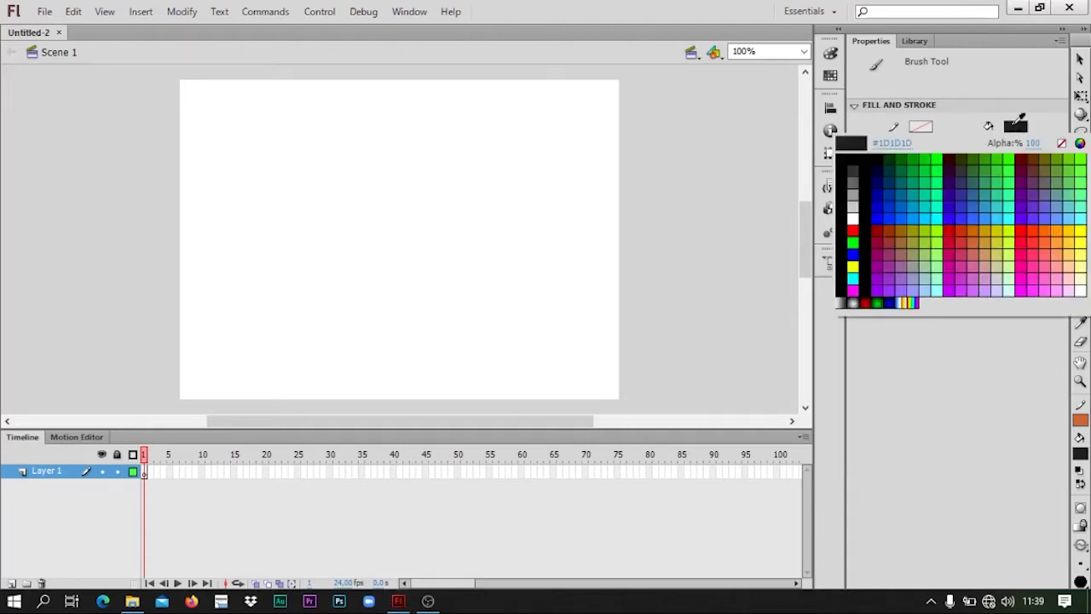
pyautogui.click(908, 240)
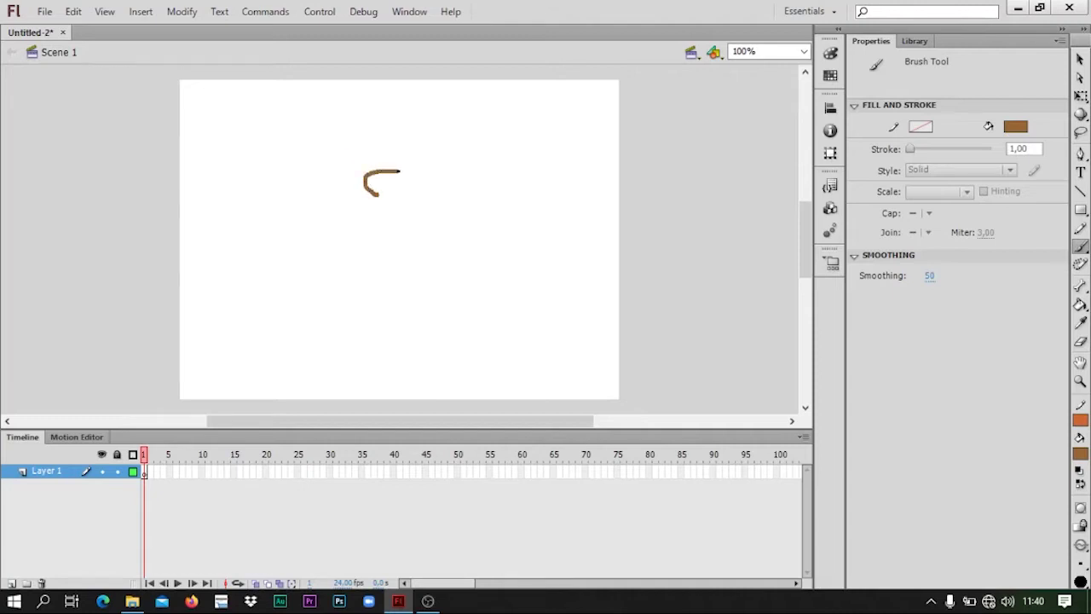
pyautogui.moveTo(395, 212); pyautogui.dragTo(397, 236)
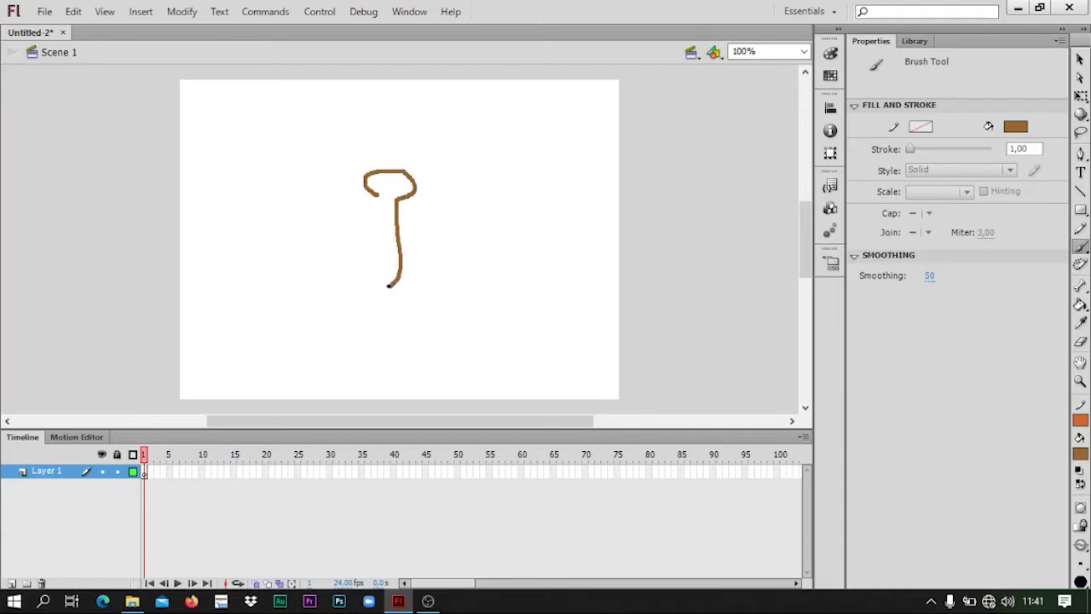
pyautogui.moveTo(375, 275); pyautogui.dragTo(378, 193)
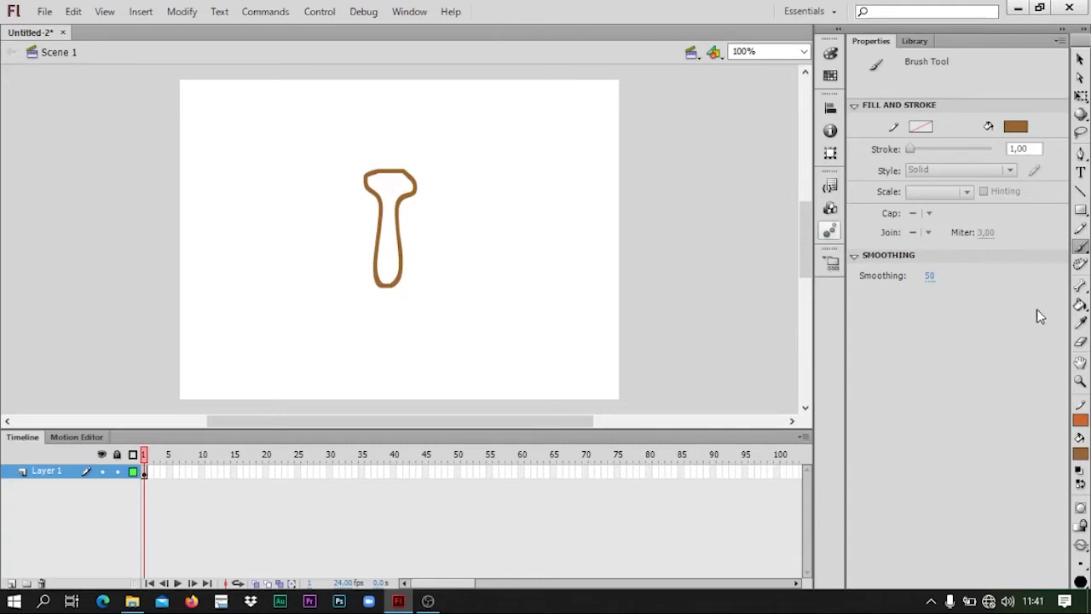
# - Fill the inside of the butterfly body outline with the same brown using the Paint Bucket tool
pyautogui.click(1080, 306)
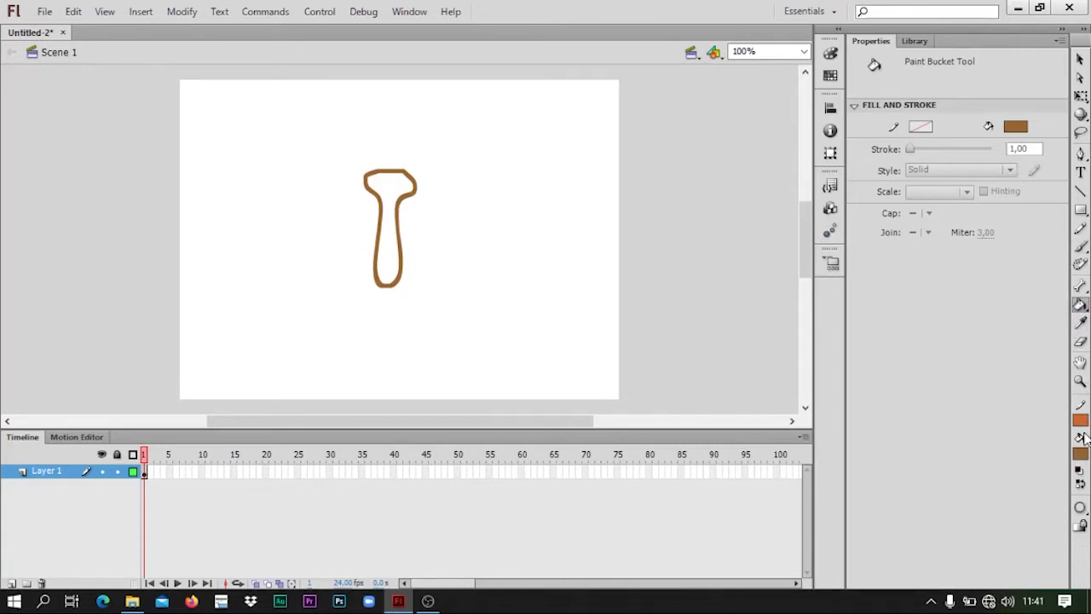
pyautogui.click(1080, 454)
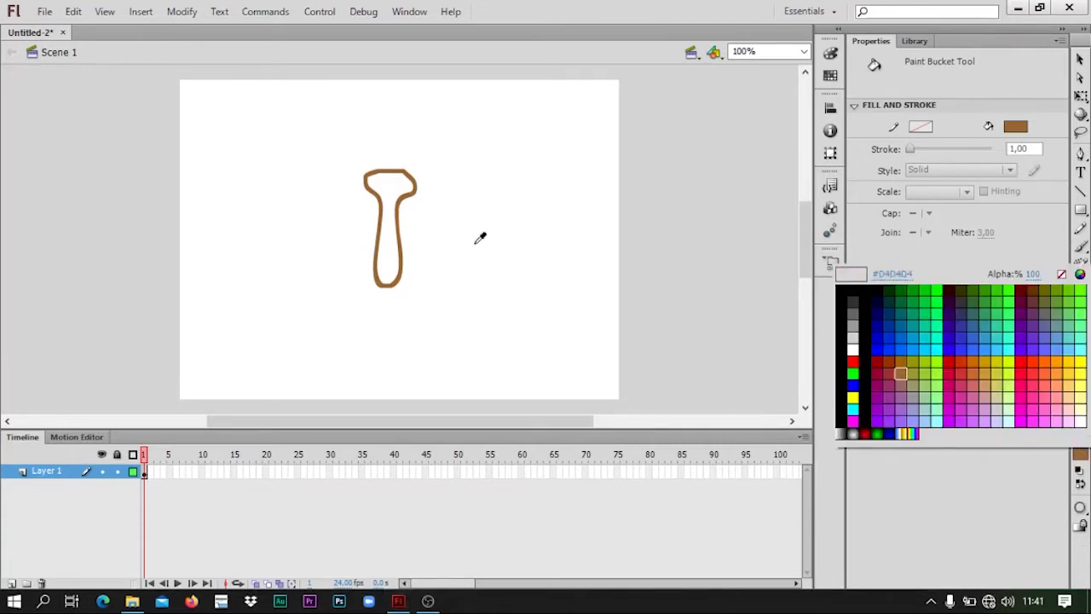
pyautogui.click(1032, 128)
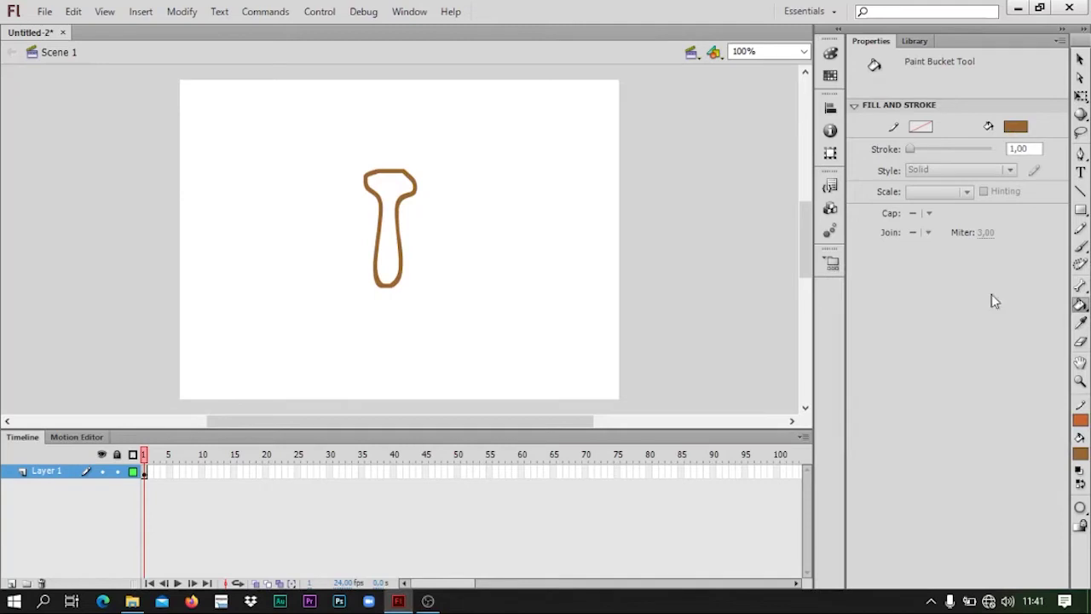
pyautogui.click(381, 181)
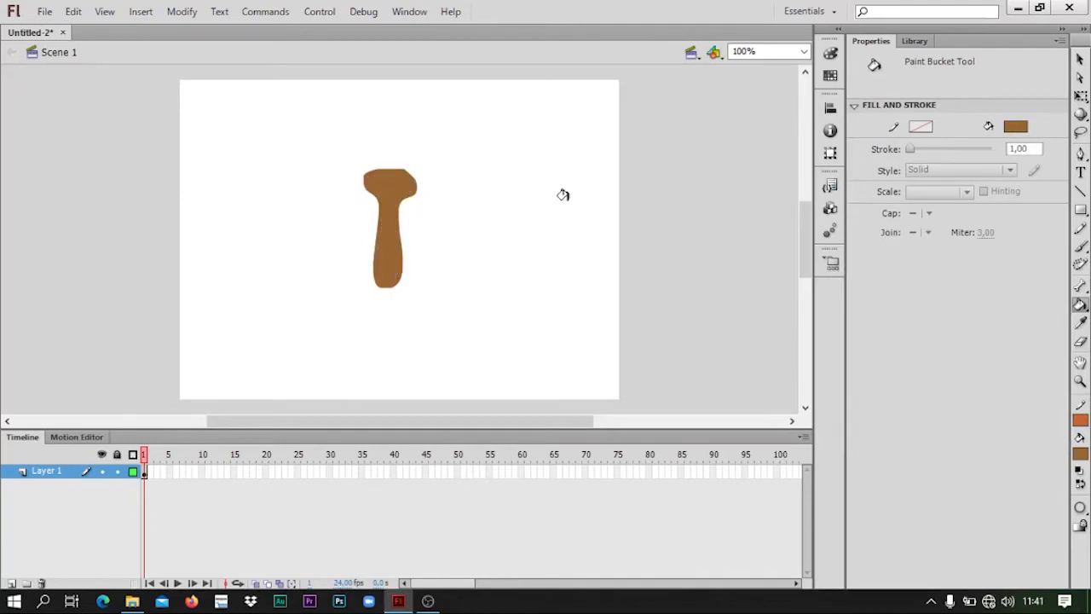
# - Brush two brown antennae with outward-curling tips rising from the head of the butterfly body
pyautogui.click(1081, 267)
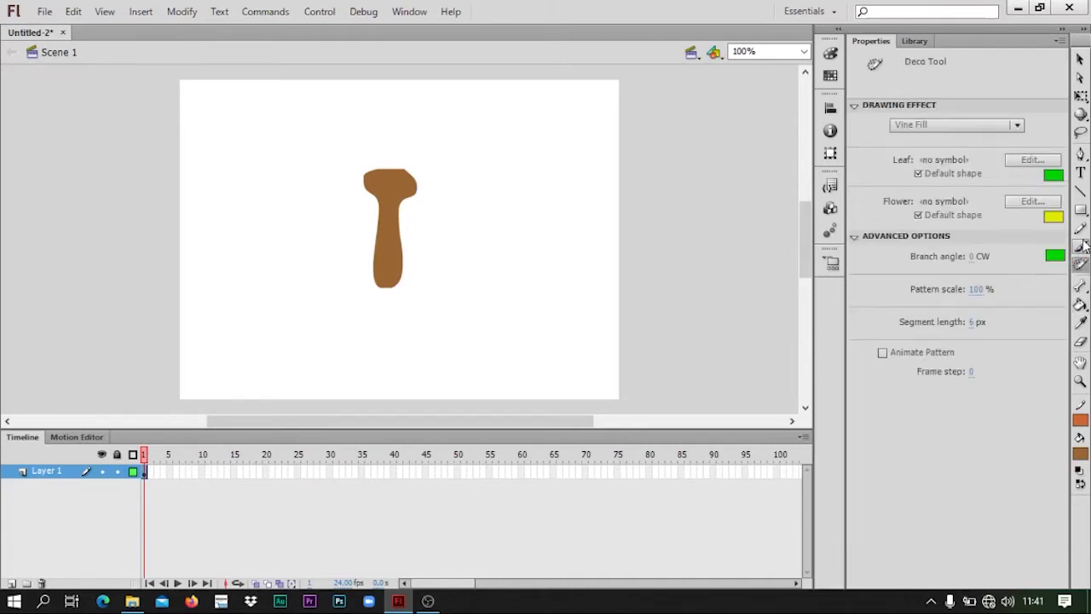
pyautogui.click(1080, 248)
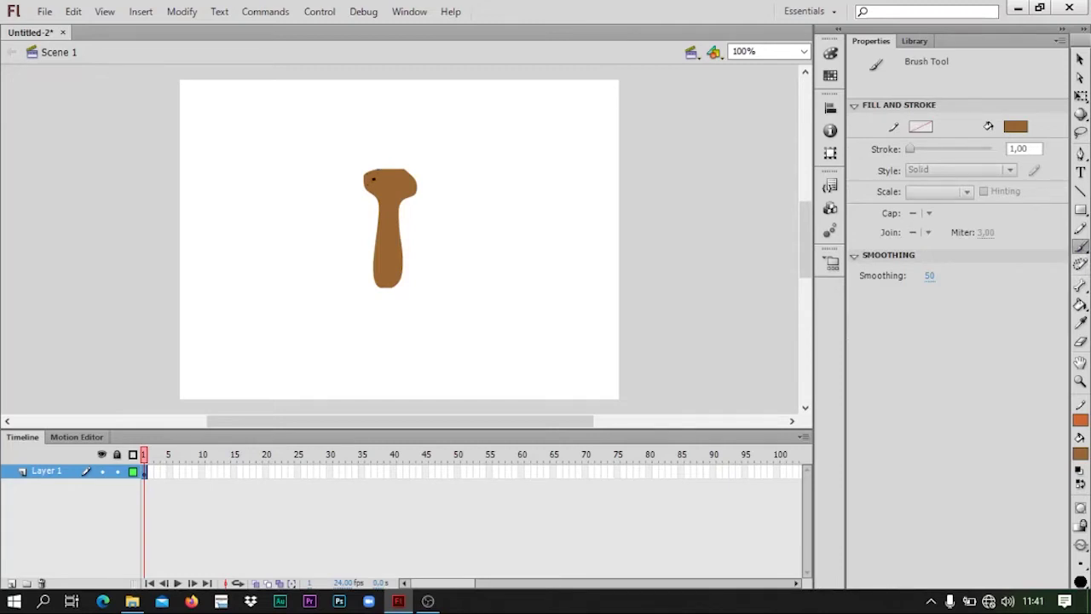
pyautogui.moveTo(376, 172); pyautogui.dragTo(370, 135)
pyautogui.moveTo(359, 134); pyautogui.dragTo(359, 135)
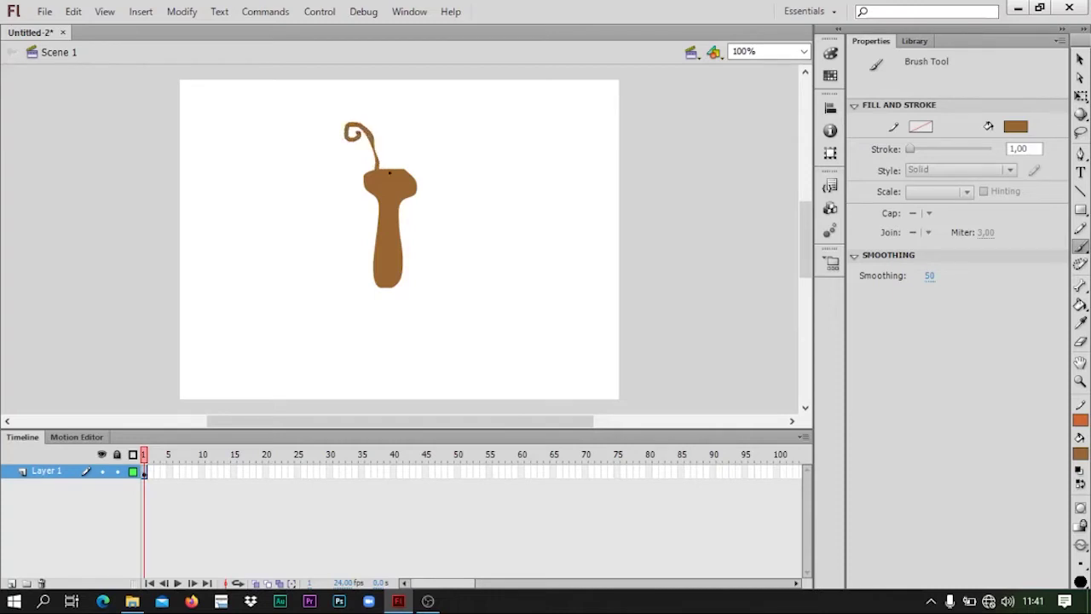
pyautogui.moveTo(389, 170); pyautogui.dragTo(392, 148)
pyautogui.moveTo(408, 134); pyautogui.dragTo(409, 135)
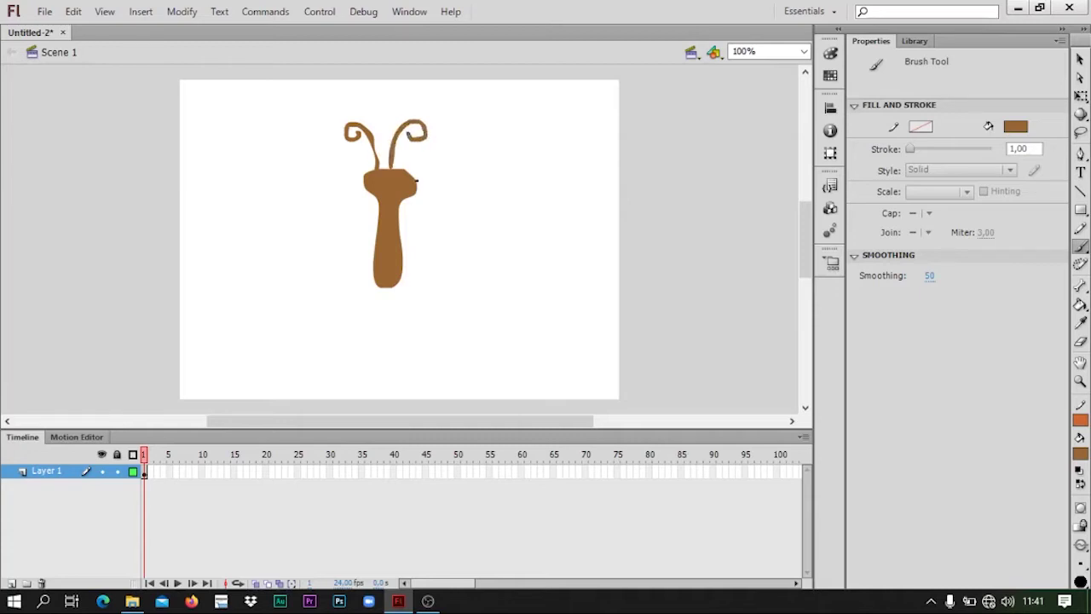
# - Select the whole body with its antennae and convert it to a Movie Clip symbol named "Kupu kupu"
pyautogui.click(1080, 99)
pyautogui.moveTo(307, 103); pyautogui.dragTo(460, 314)
pyautogui.rightClick(400, 186)
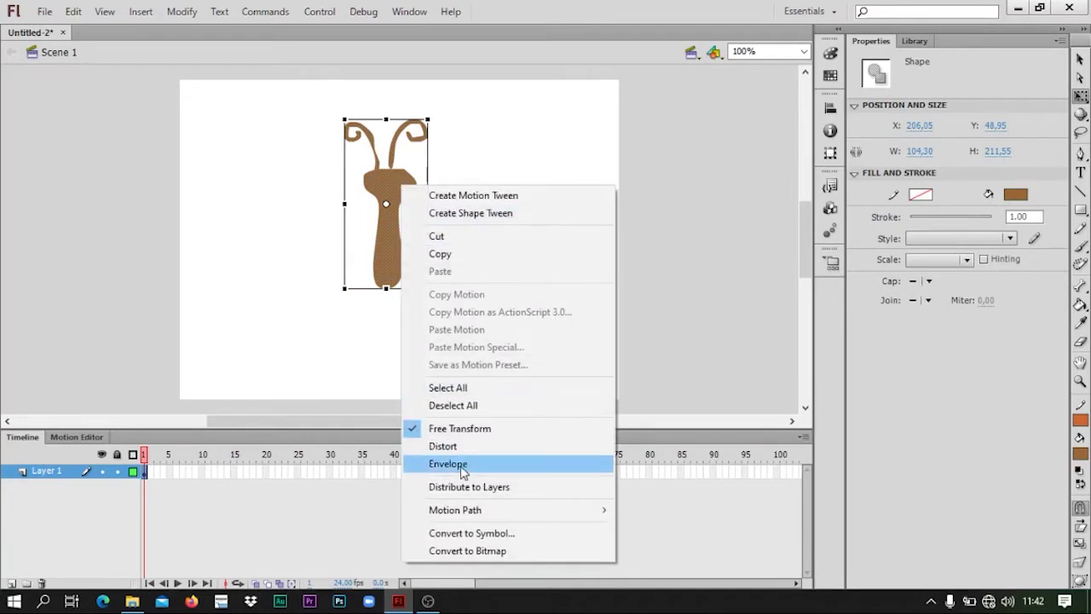
pyautogui.click(461, 535)
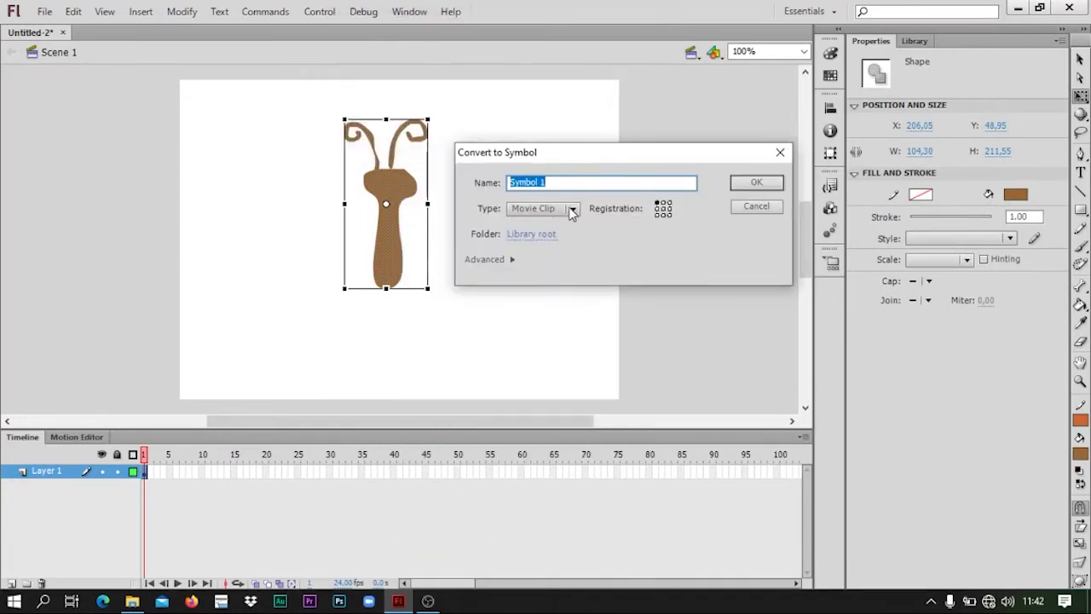
pyautogui.click(573, 211)
pyautogui.click(563, 225)
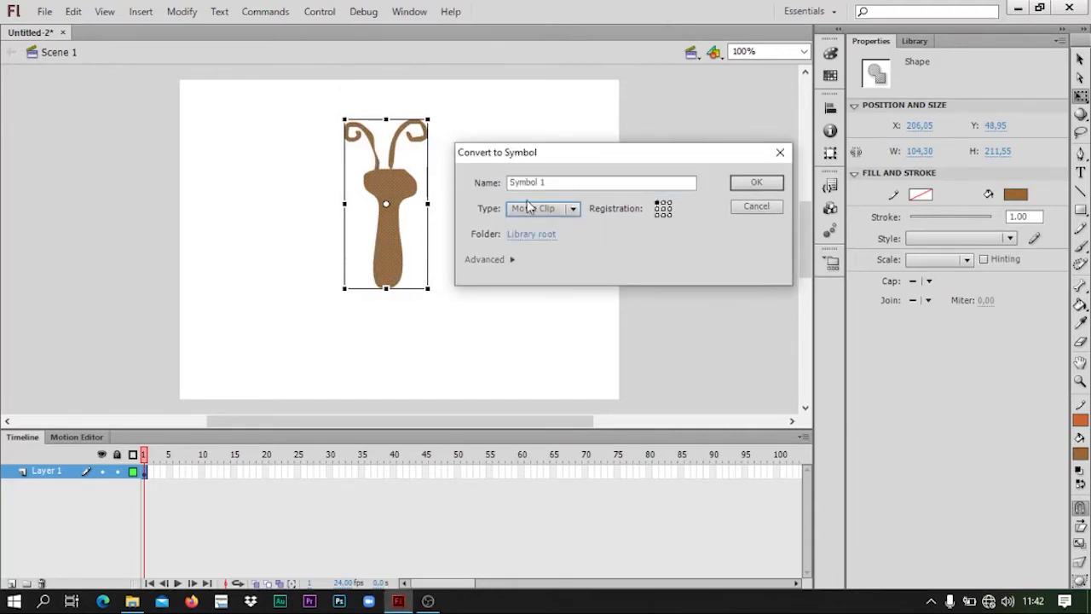
pyautogui.click(547, 209)
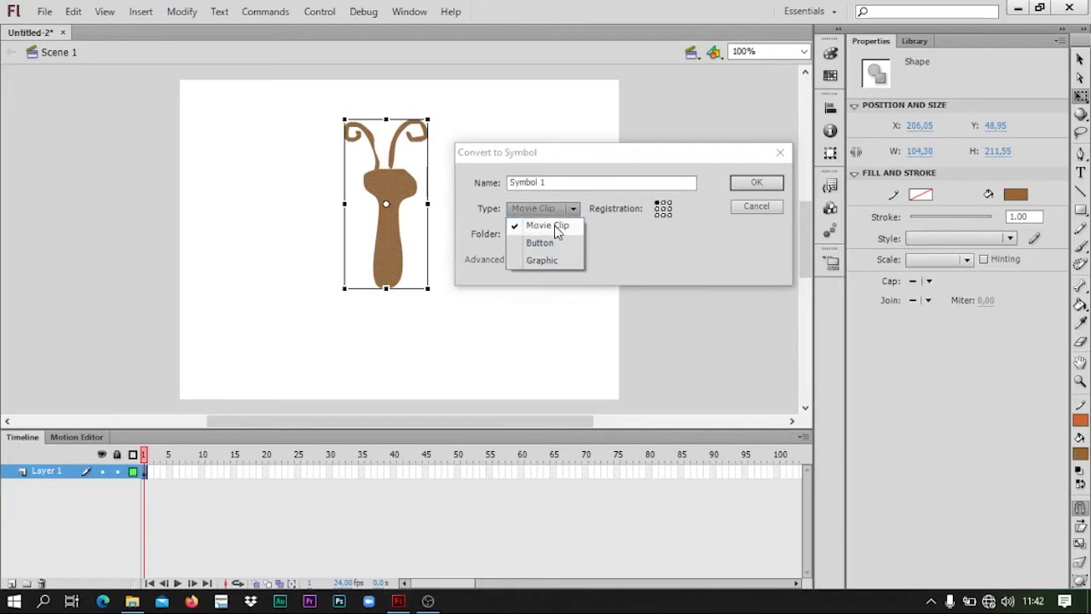
pyautogui.click(554, 225)
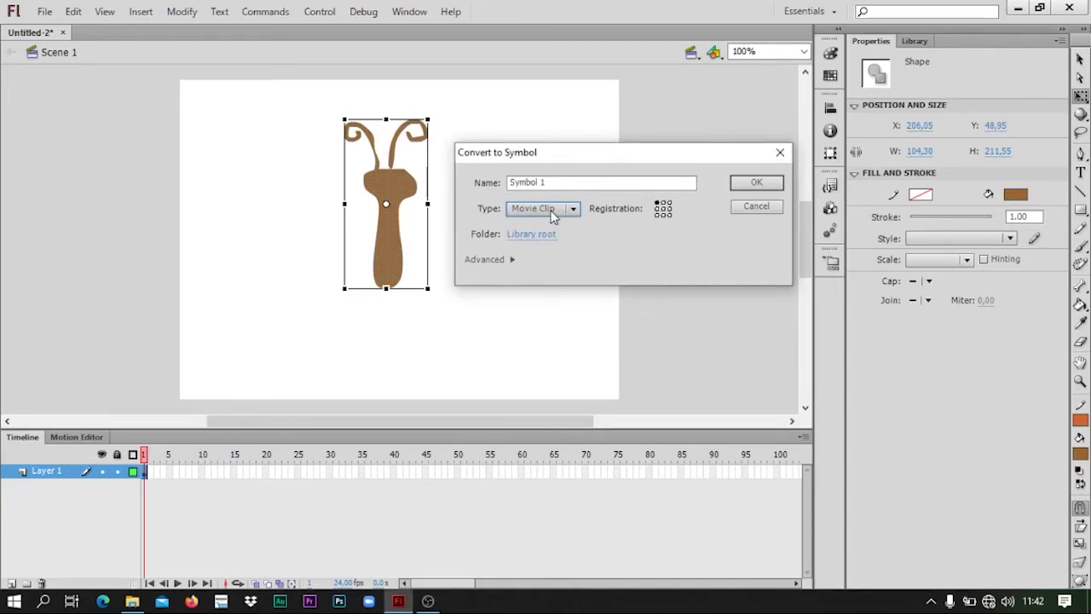
pyautogui.moveTo(550, 183); pyautogui.dragTo(471, 184)
pyautogui.write('Kupu kupu')
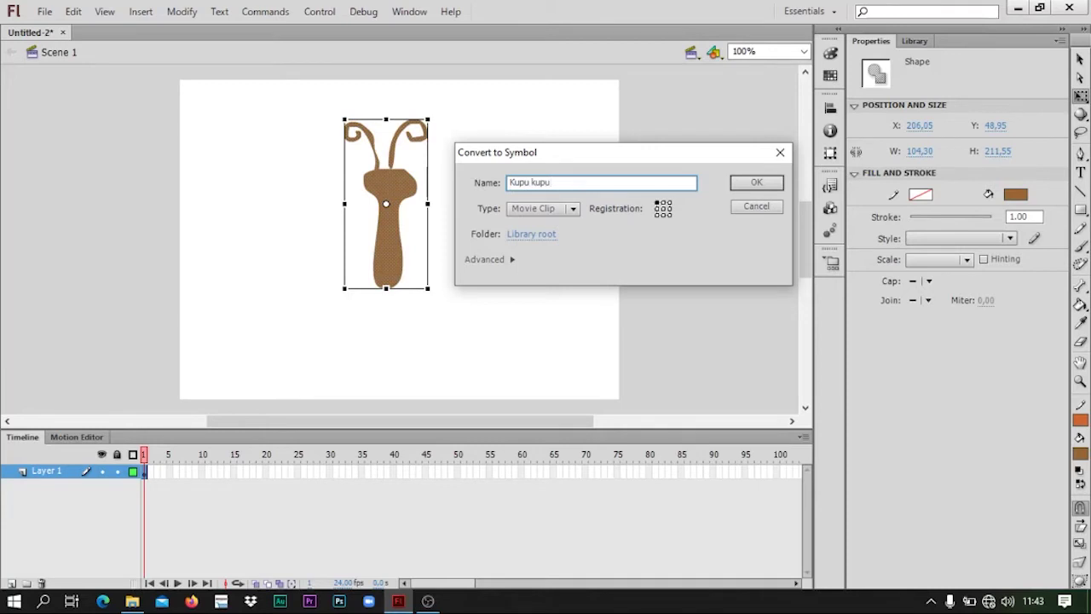
pyautogui.click(753, 182)
# - Move the Kupu kupu symbol straight down to Y 72,95 and open it for editing in place
pyautogui.moveTo(390, 180)
pyautogui.mouseDown()
pyautogui.moveTo(418, 213)
pyautogui.moveTo(391, 195)
pyautogui.mouseUp()
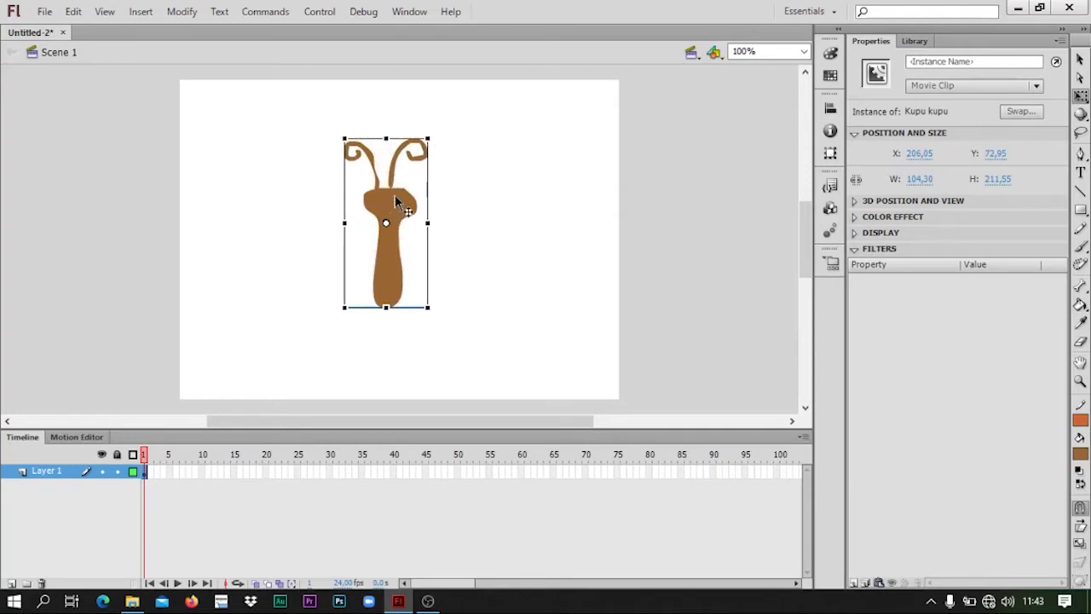
pyautogui.doubleClick(395, 197)
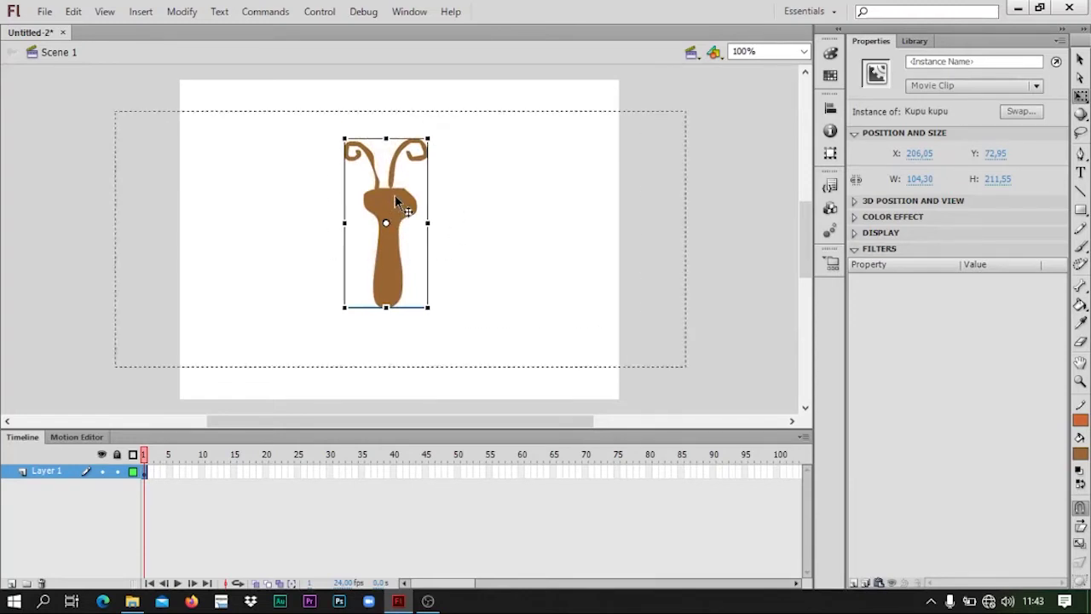
pyautogui.click(418, 267)
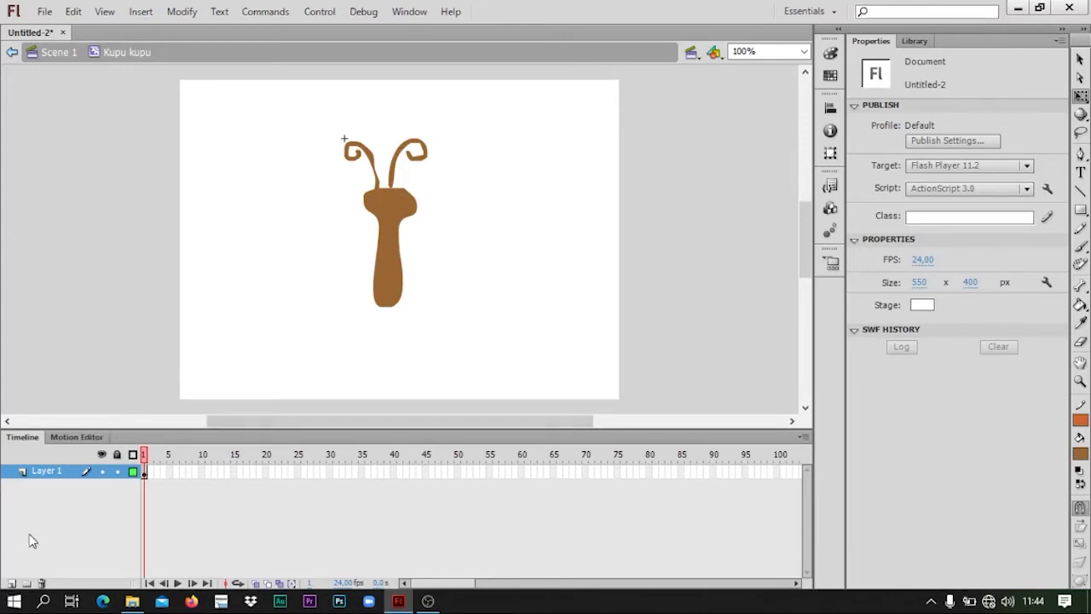
# - Add two new layers inside the Kupu kupu symbol and rename Layer 1 to "Badan"
pyautogui.click(10, 585)
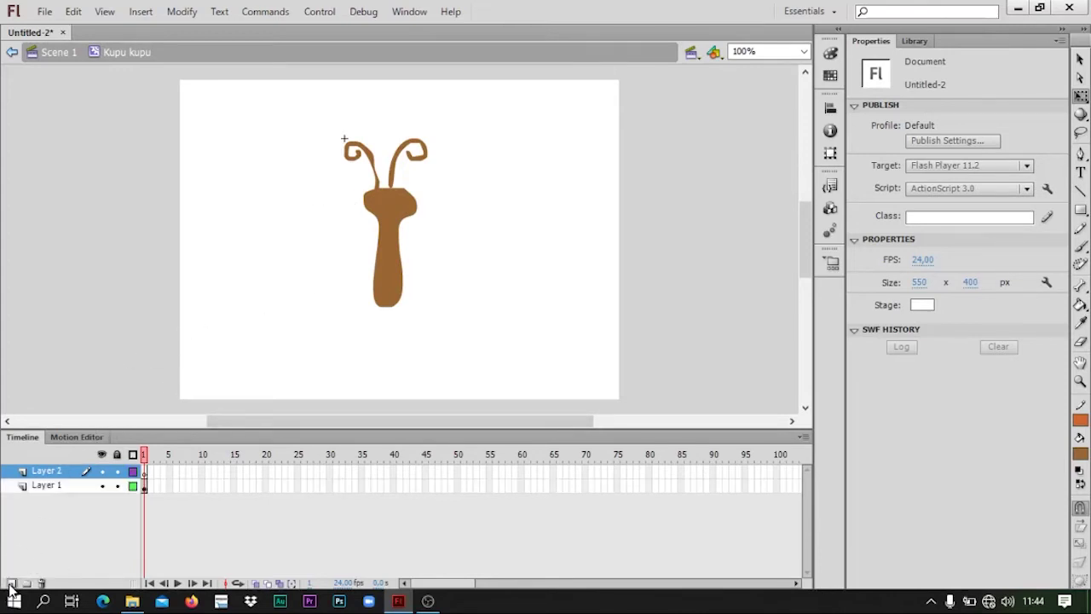
pyautogui.click(10, 585)
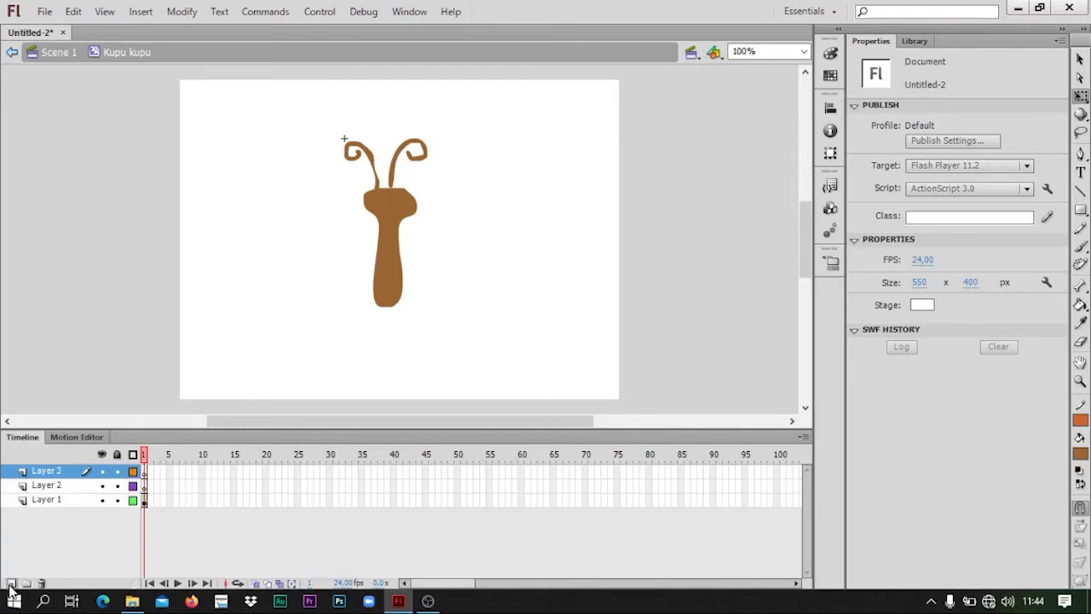
pyautogui.click(64, 502)
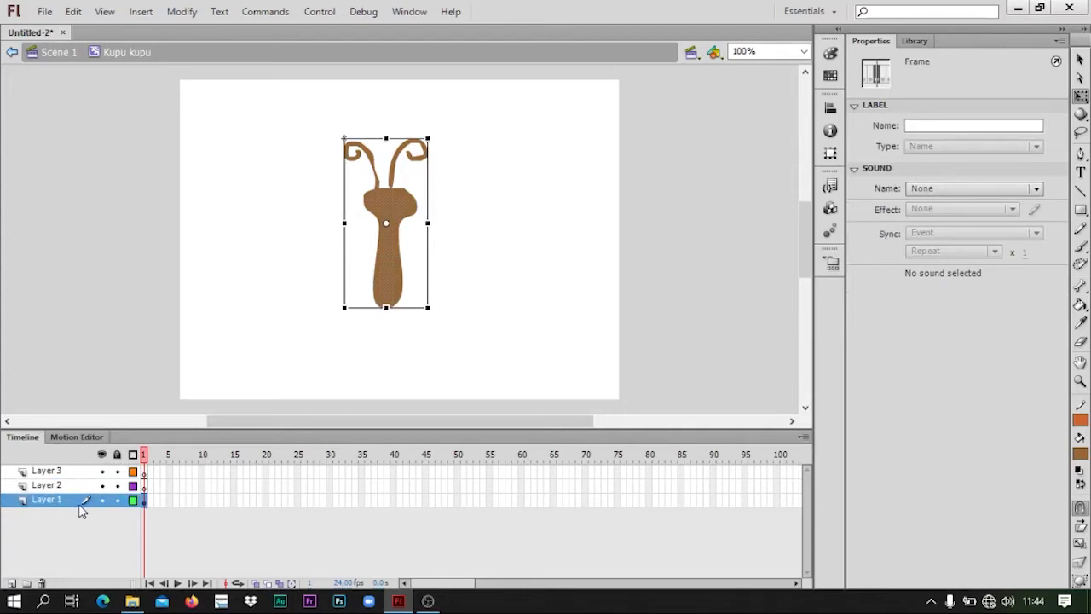
pyautogui.doubleClick(89, 507)
pyautogui.write('Badan')
pyautogui.press('Return')
# - Rename Layer 2 to "Sayap kanan" and Layer 3 to "Sayap kiri"
pyautogui.click(42, 485)
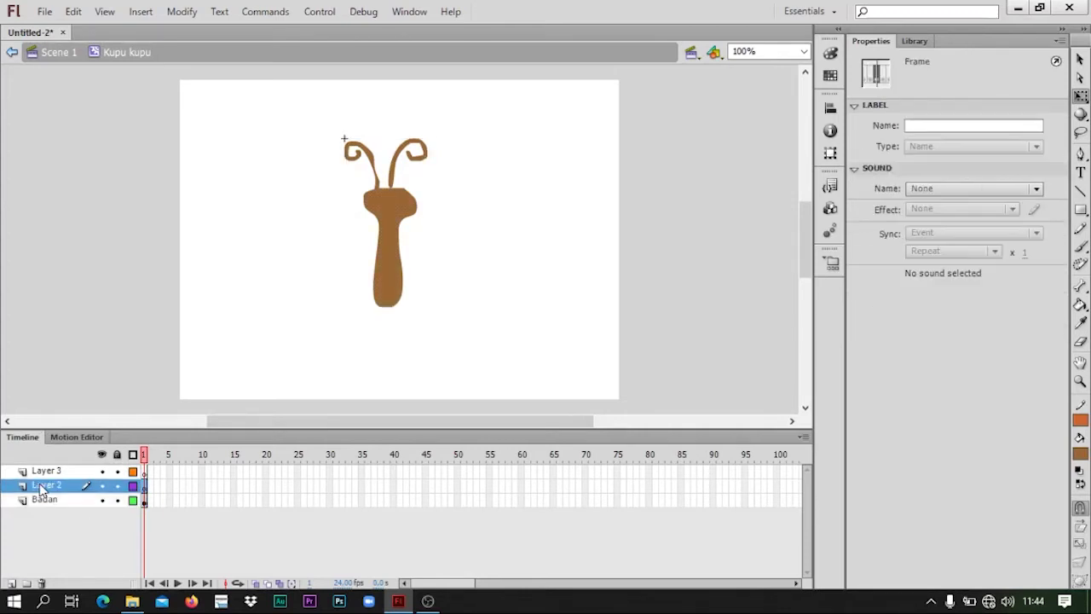
pyautogui.doubleClick(39, 484)
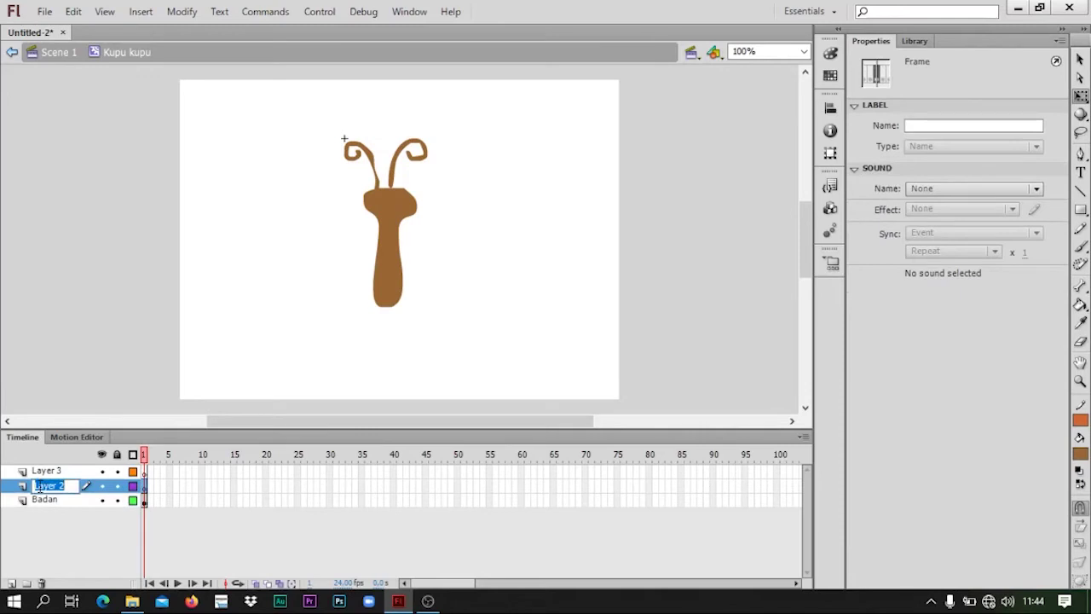
pyautogui.write('Sayap kanan')
pyautogui.press('Return')
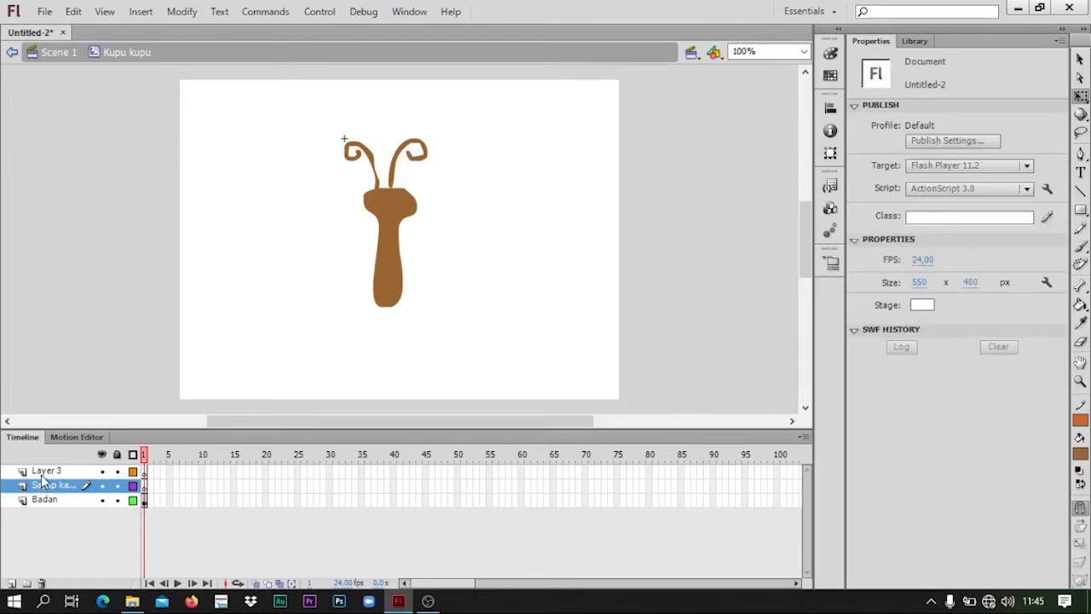
pyautogui.doubleClick(41, 471)
pyautogui.write('Sayap ki')
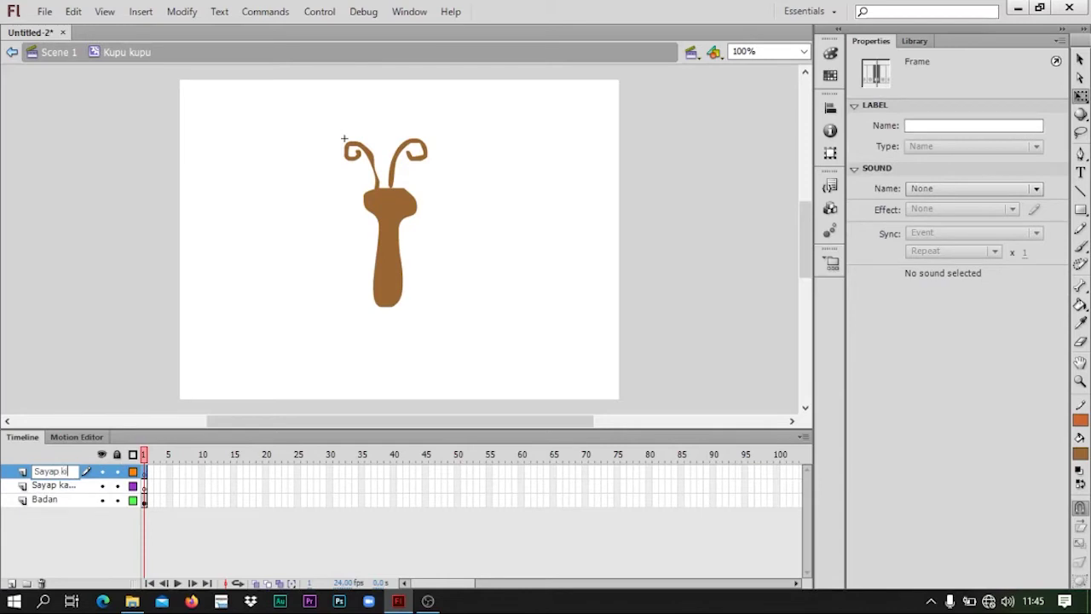
pyautogui.press('Return')
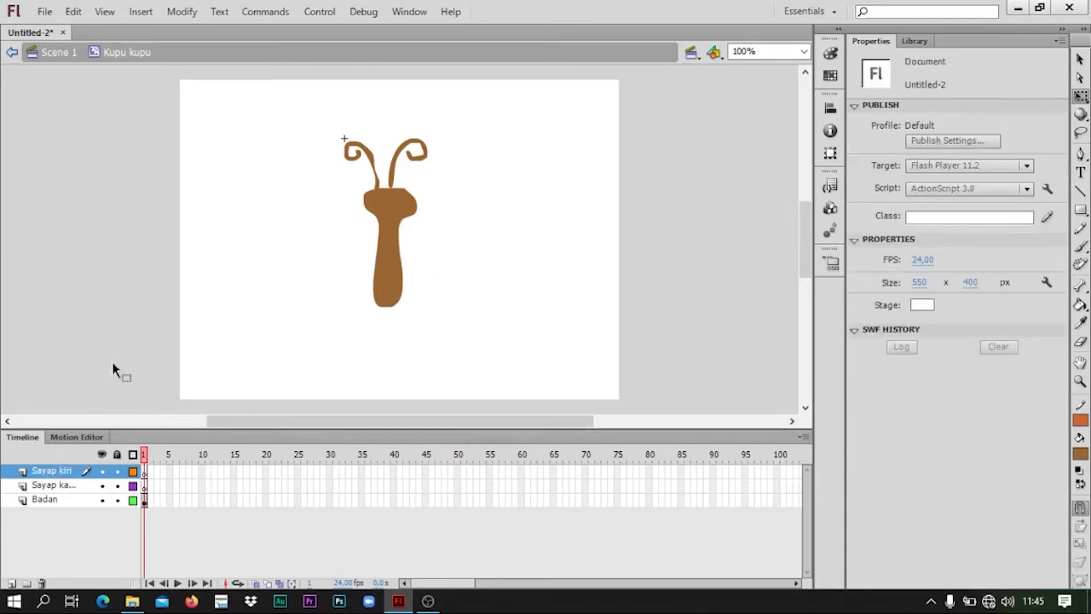
# - On the Sayap kanan layer, brush a closed bright blue wing outline to the right of the butterfly body
pyautogui.click(56, 488)
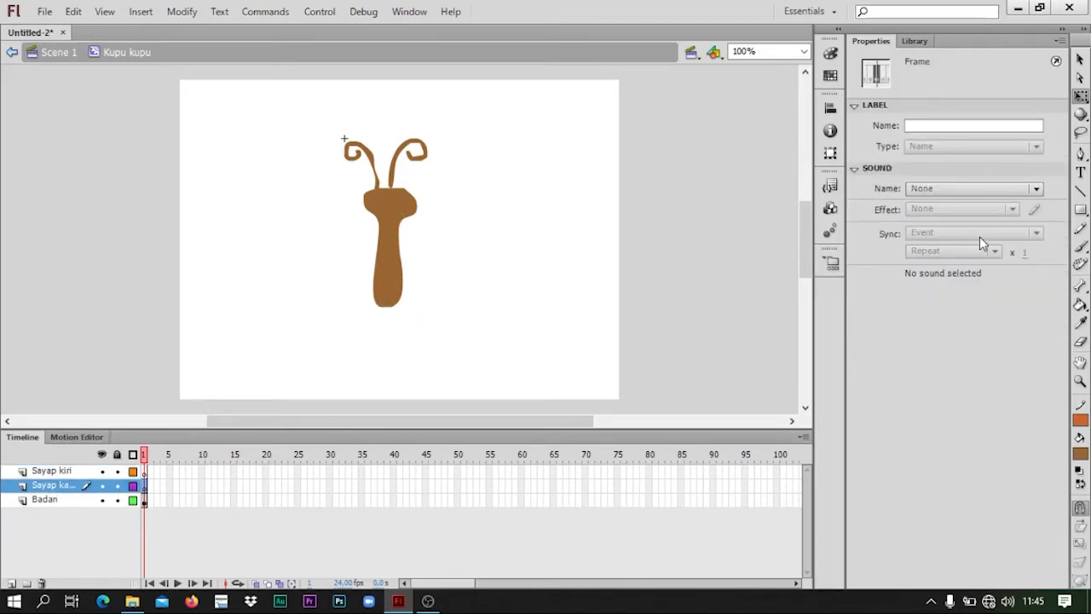
pyautogui.click(1080, 246)
pyautogui.click(1015, 125)
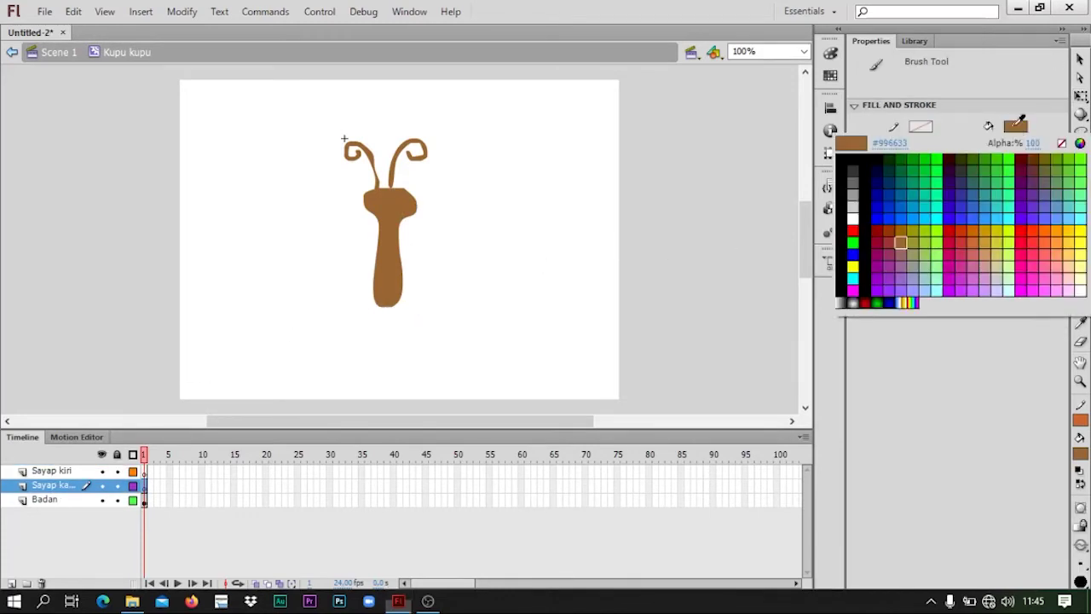
pyautogui.click(906, 209)
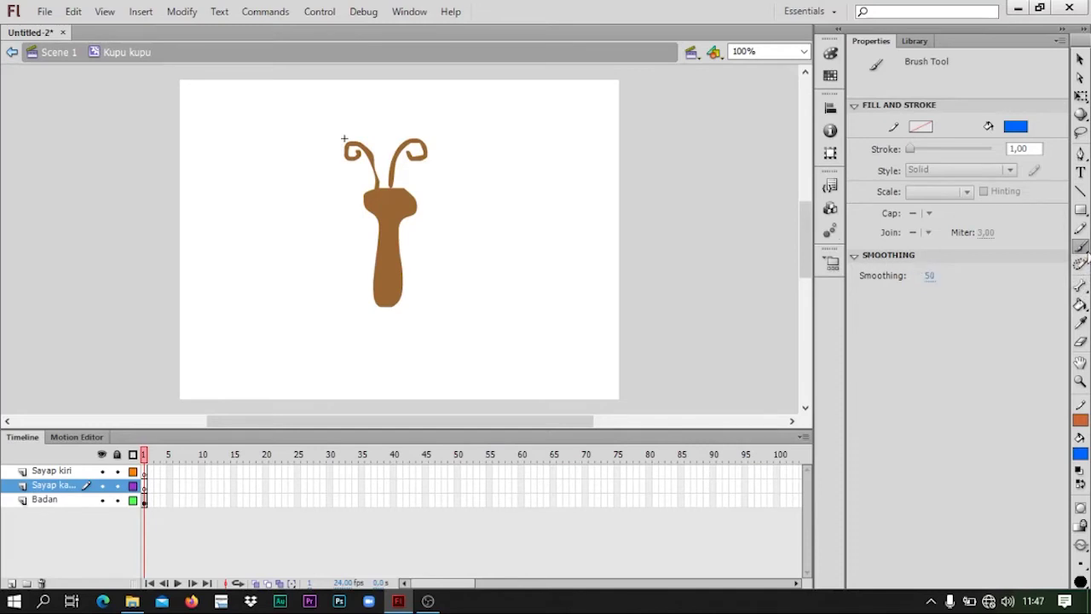
pyautogui.moveTo(443, 214)
pyautogui.mouseDown()
pyautogui.moveTo(503, 177)
pyautogui.moveTo(527, 182)
pyautogui.moveTo(537, 228)
pyautogui.moveTo(512, 318)
pyautogui.moveTo(489, 319)
pyautogui.moveTo(464, 300)
pyautogui.moveTo(443, 263)
pyautogui.moveTo(444, 214)
pyautogui.mouseUp()
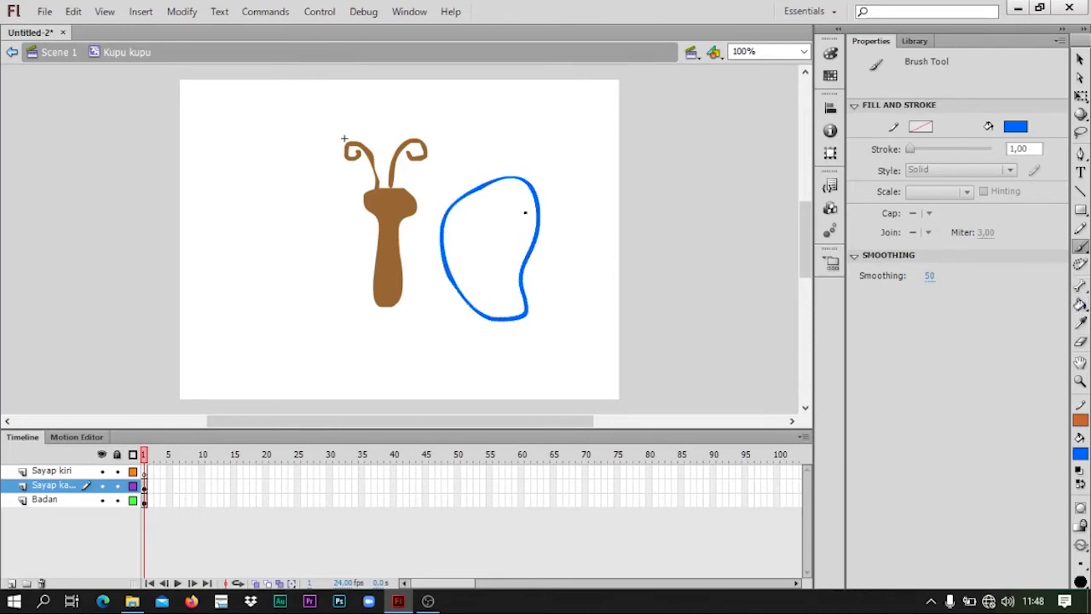
# - Fill the right wing outline with the same blue and move the wing closer to the body, to about X 94,50
pyautogui.click(1079, 306)
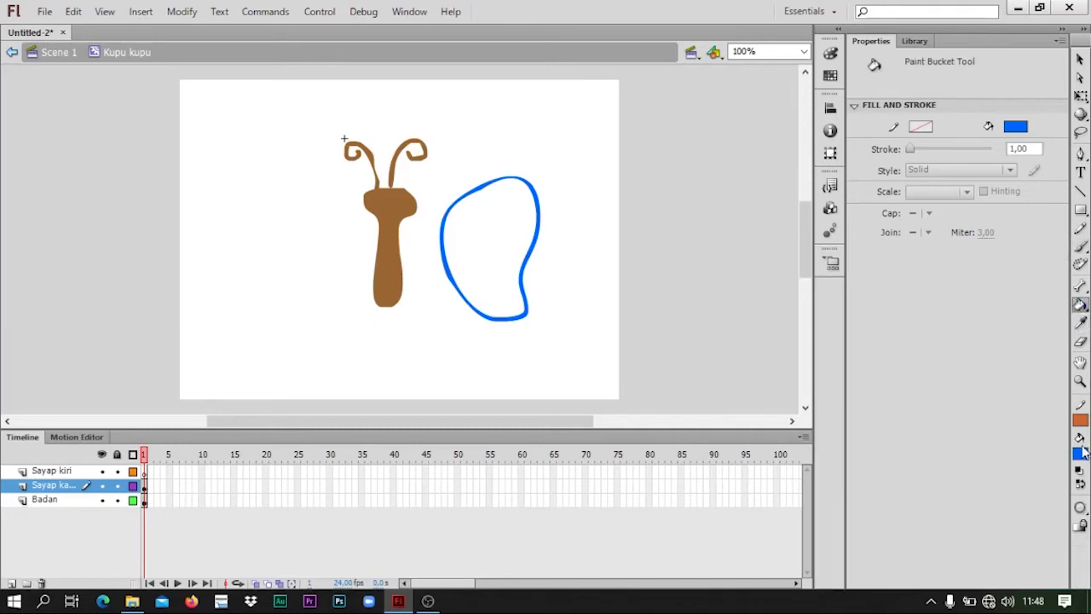
pyautogui.click(521, 253)
pyautogui.press('q')
pyautogui.click(499, 290)
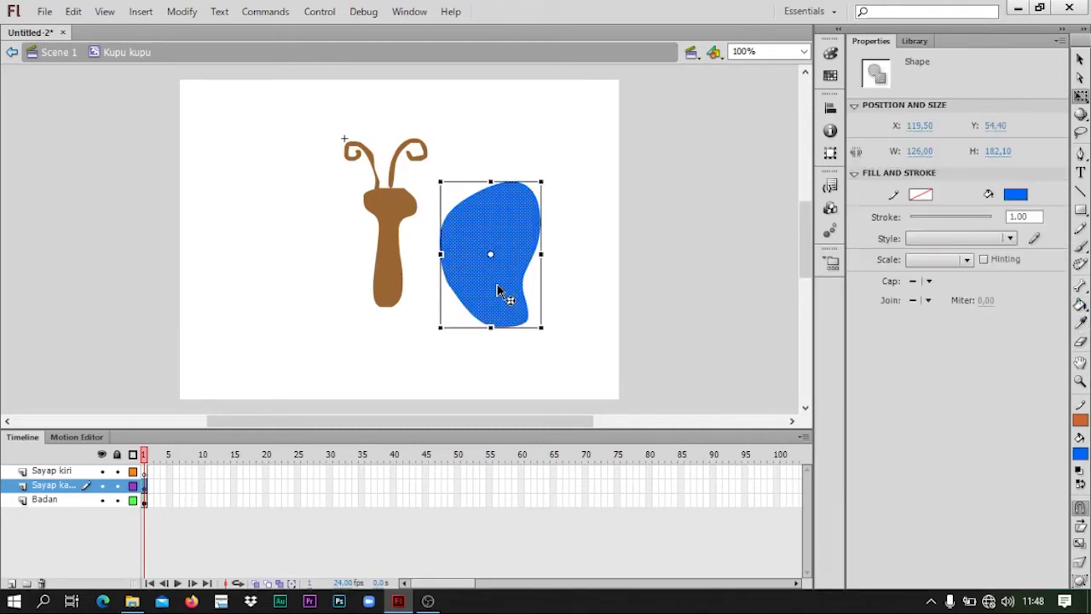
pyautogui.moveTo(494, 290)
pyautogui.mouseDown()
pyautogui.moveTo(446, 286)
pyautogui.moveTo(474, 287)
pyautogui.mouseUp()
# - Copy the blue wing and paste a duplicate on the left side of the body at about X -103,45, Y 54,40
pyautogui.rightClick(483, 231)
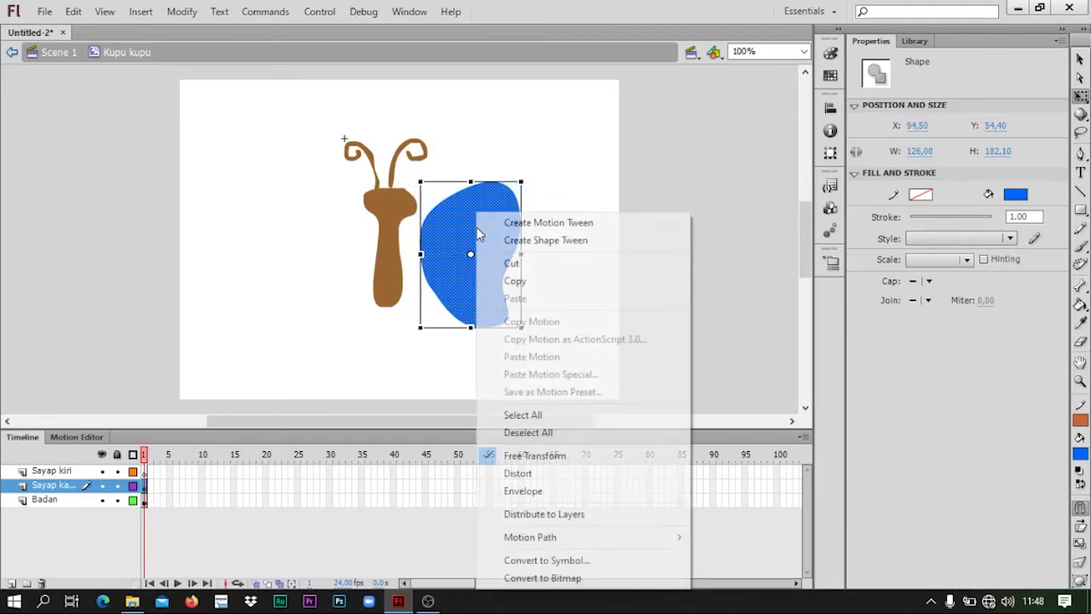
pyautogui.click(525, 282)
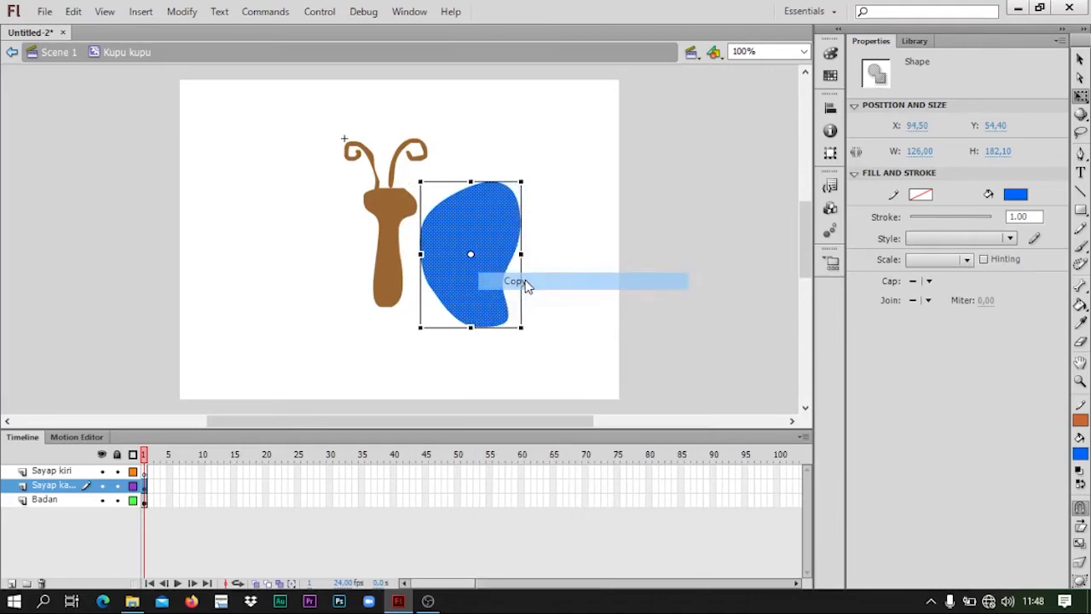
pyautogui.rightClick(324, 230)
pyautogui.click(359, 282)
pyautogui.moveTo(361, 287); pyautogui.dragTo(308, 289)
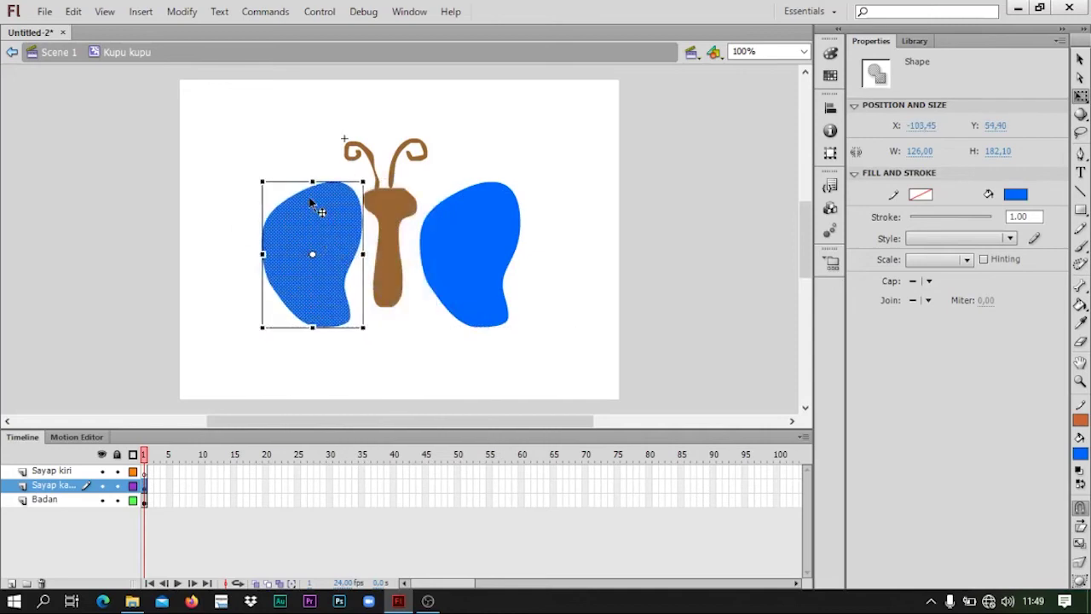
# - Flip the duplicate wing horizontally and move it against the body's left side at about X -79,45, Y 49,40
pyautogui.click(175, 12)
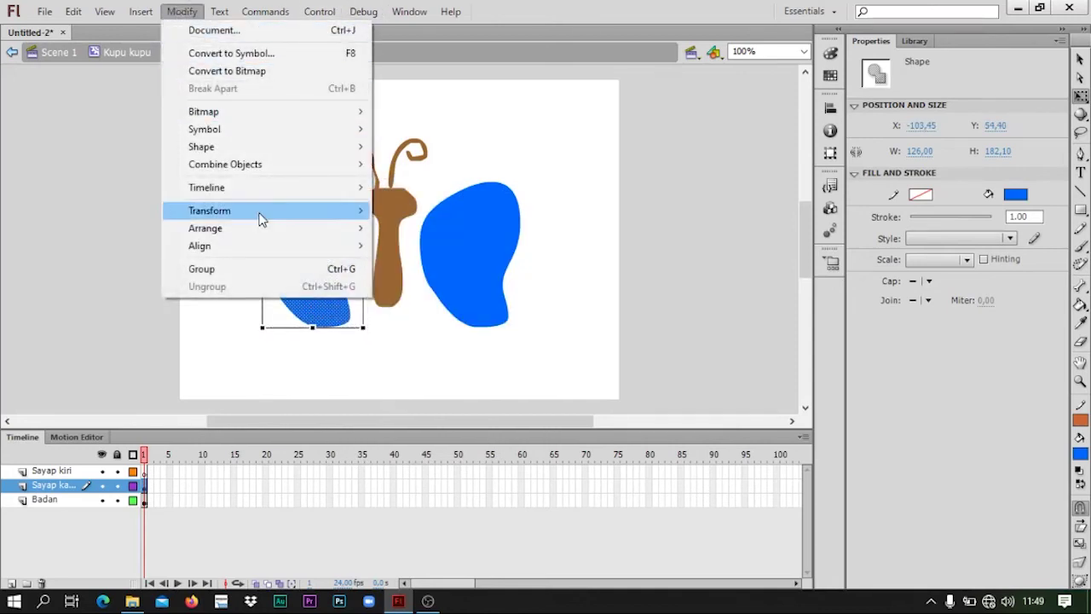
pyautogui.moveTo(262, 213)
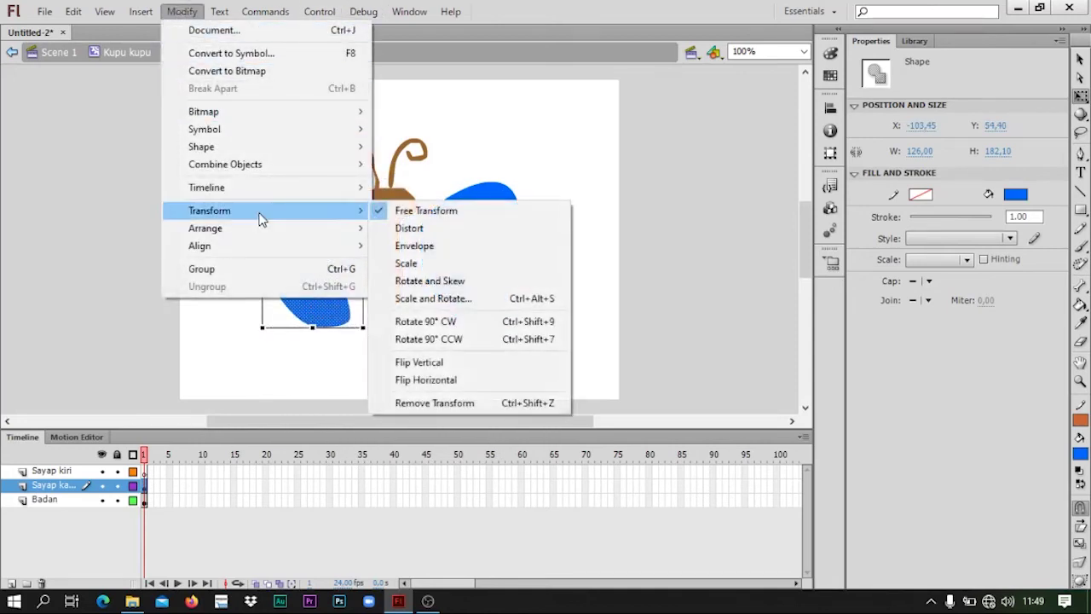
pyautogui.click(460, 382)
pyautogui.moveTo(309, 293); pyautogui.dragTo(356, 280)
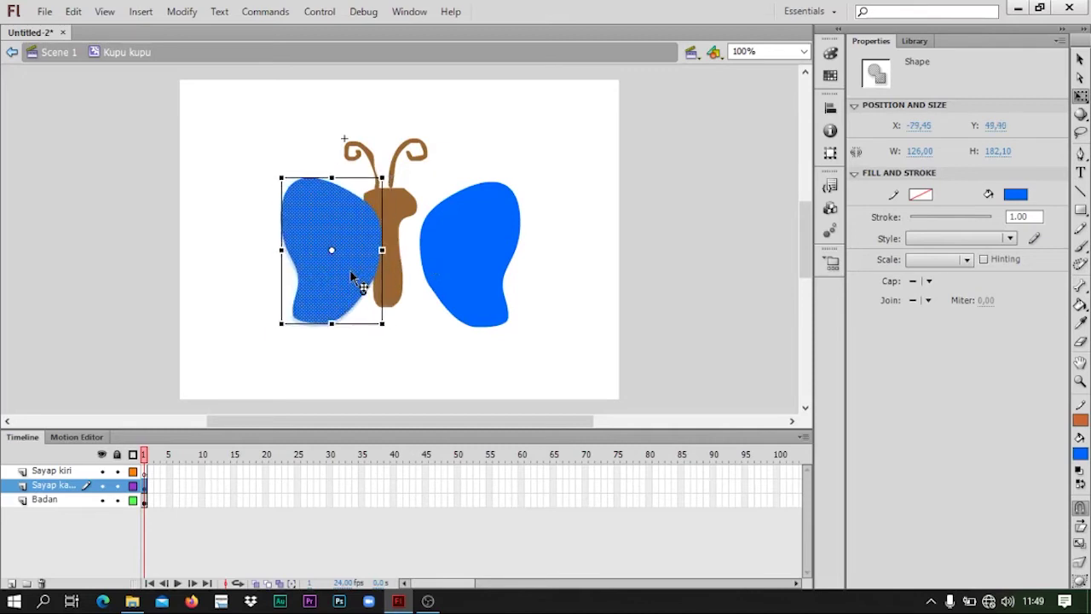
# - Move the right wing against the body's right side at about X 58,50, Y 54,40, and deselect it
pyautogui.click(439, 258)
pyautogui.moveTo(450, 253); pyautogui.dragTo(418, 254)
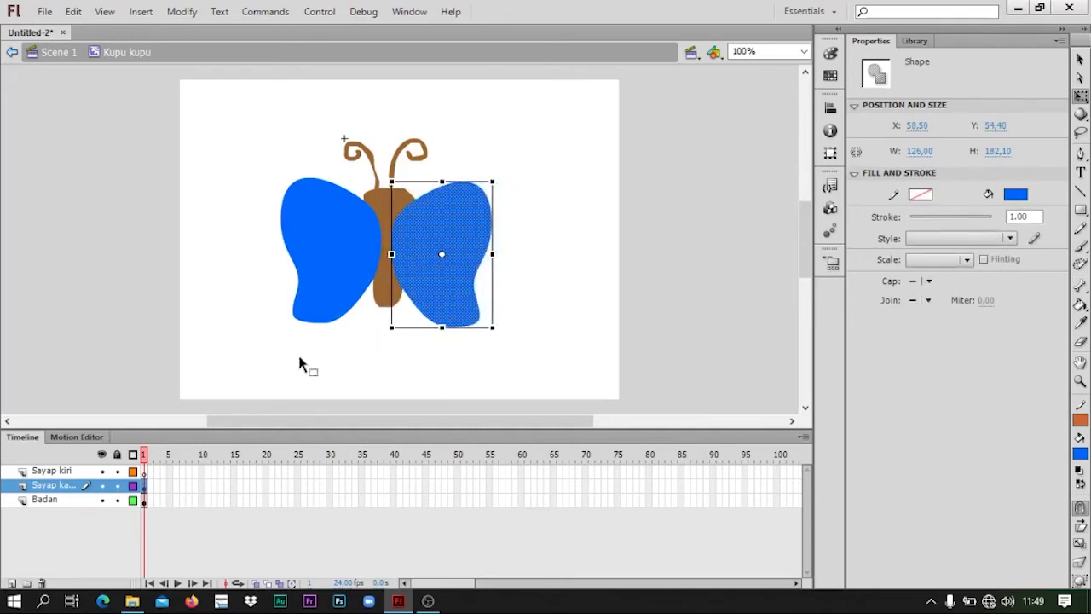
pyautogui.click(340, 348)
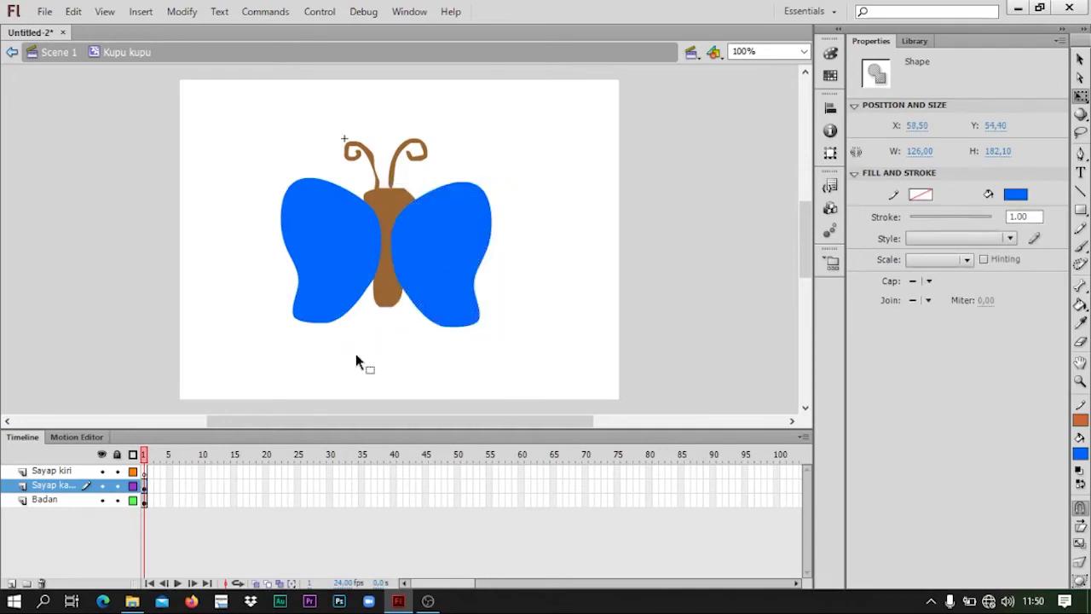
# - Cut the left wing from the Sayap kanan layer and paste it in place on the Sayap kiri layer
pyautogui.click(413, 286)
pyautogui.click(341, 287)
pyautogui.click(448, 260)
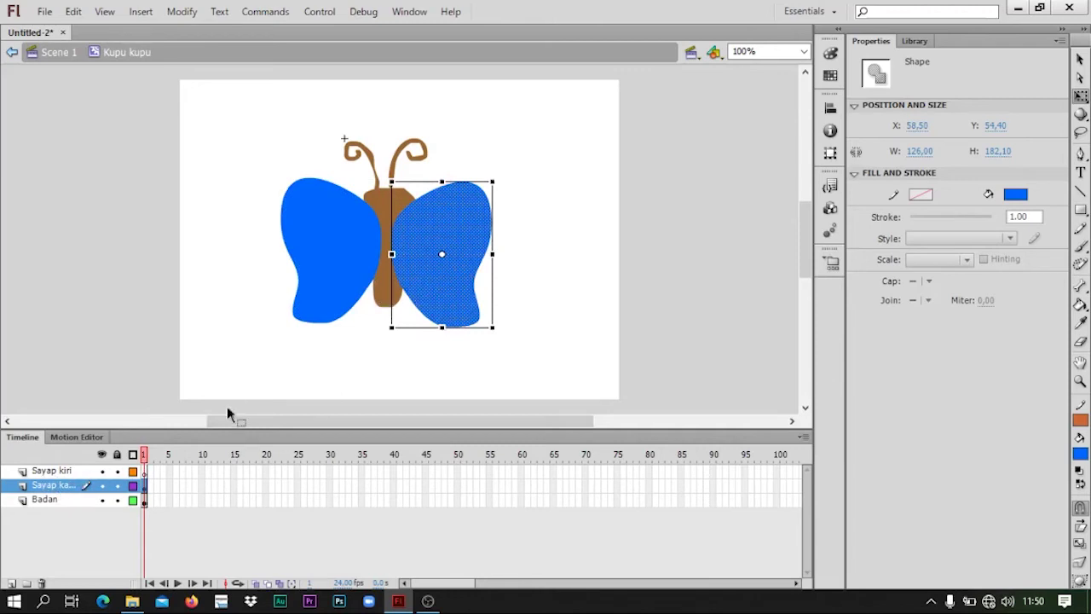
pyautogui.click(329, 305)
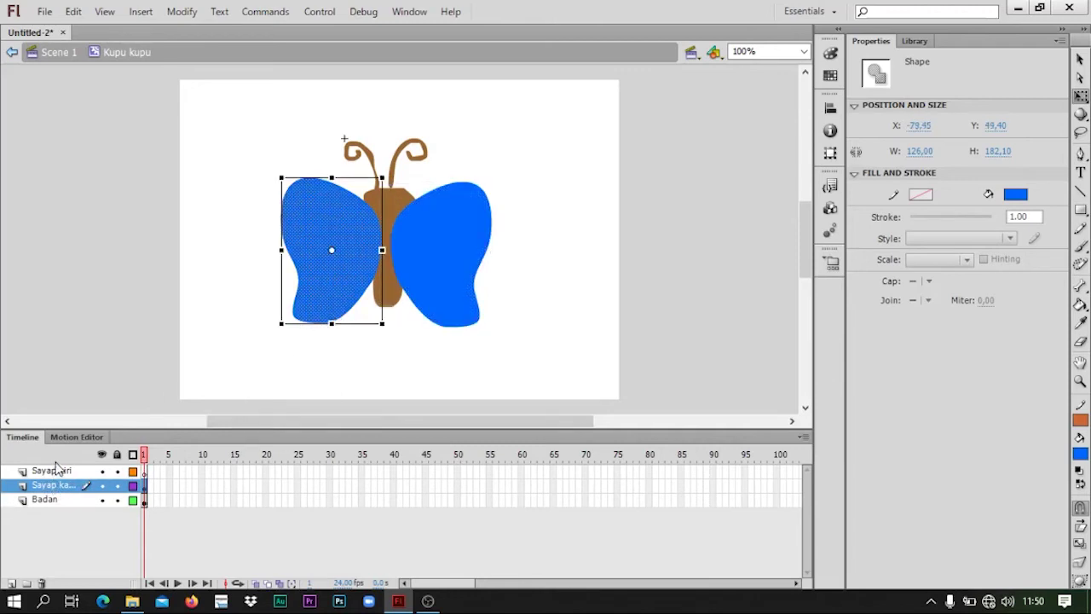
pyautogui.rightClick(350, 282)
pyautogui.click(406, 264)
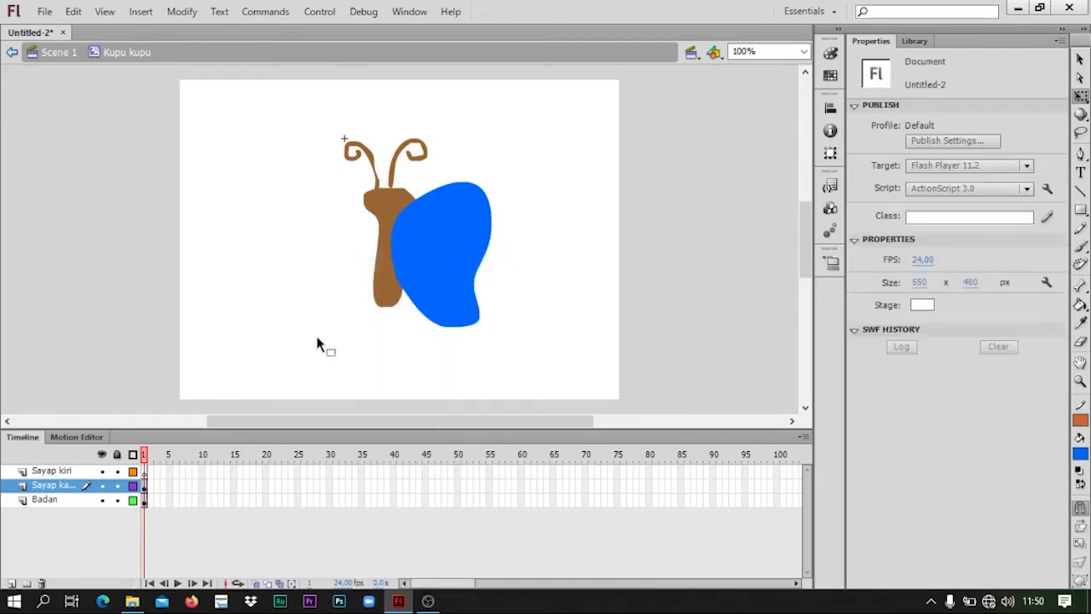
pyautogui.click(58, 473)
pyautogui.rightClick(356, 239)
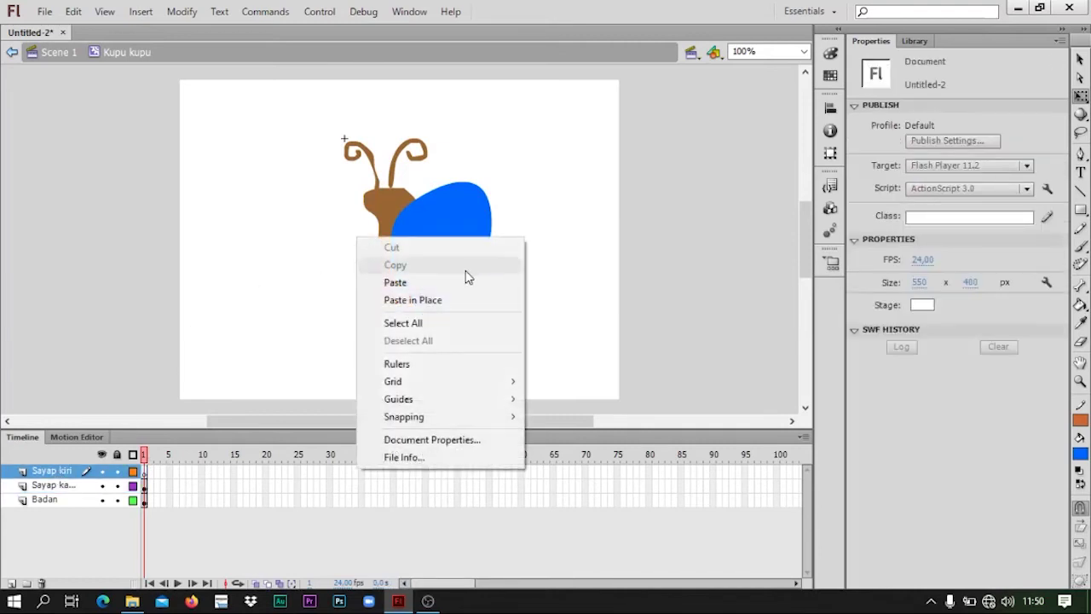
pyautogui.click(422, 300)
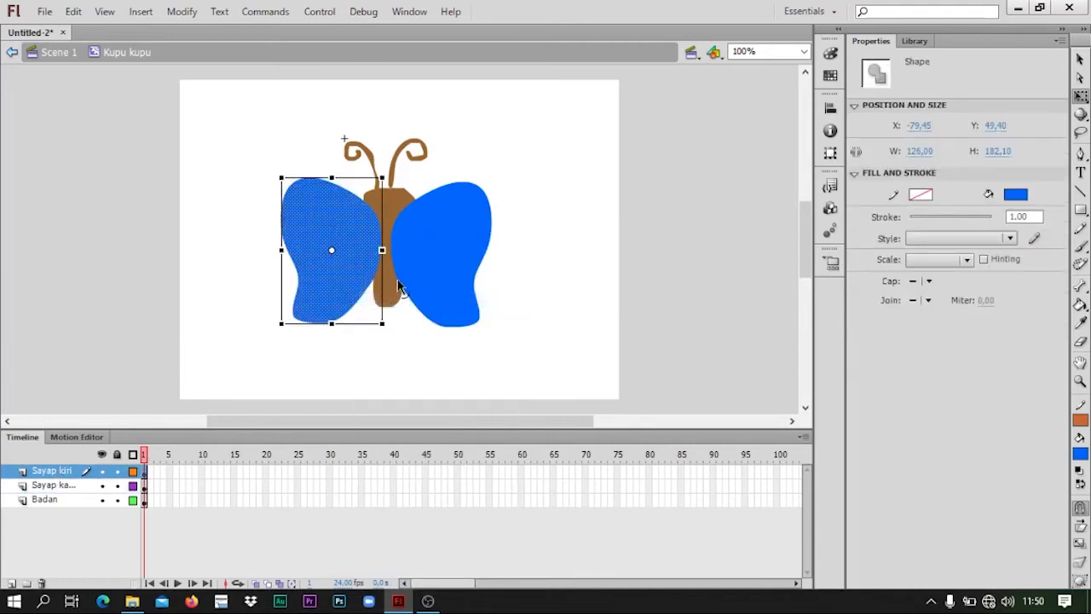
pyautogui.hotkey('ctrl', 'shift', 'a')
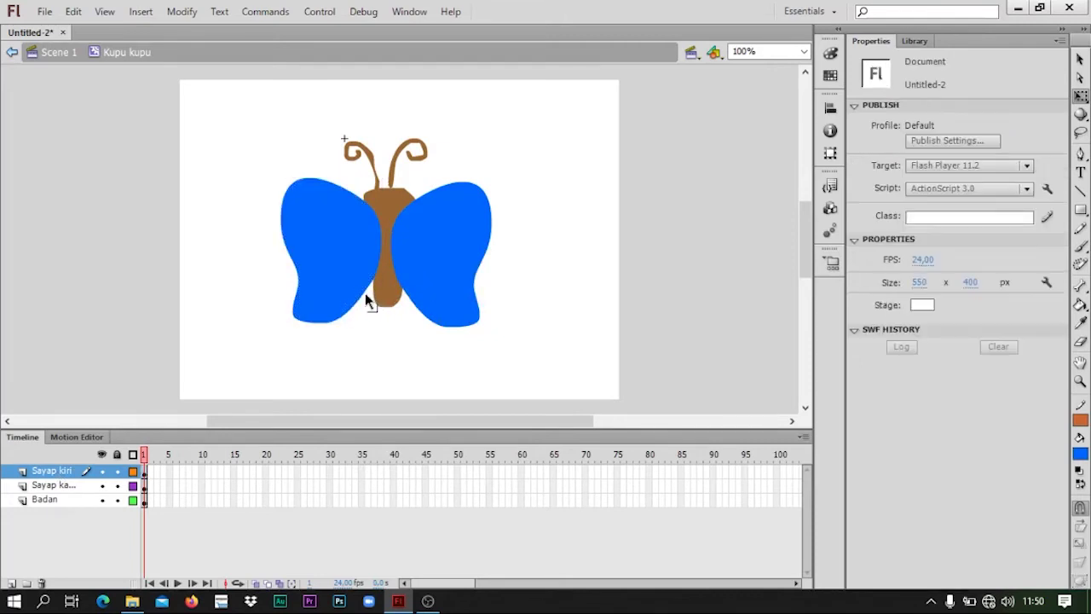
# - Create a classic tween on frame 1 of both the Sayap kanan and Sayap kiri layers
pyautogui.click(145, 485)
pyautogui.rightClick(143, 485)
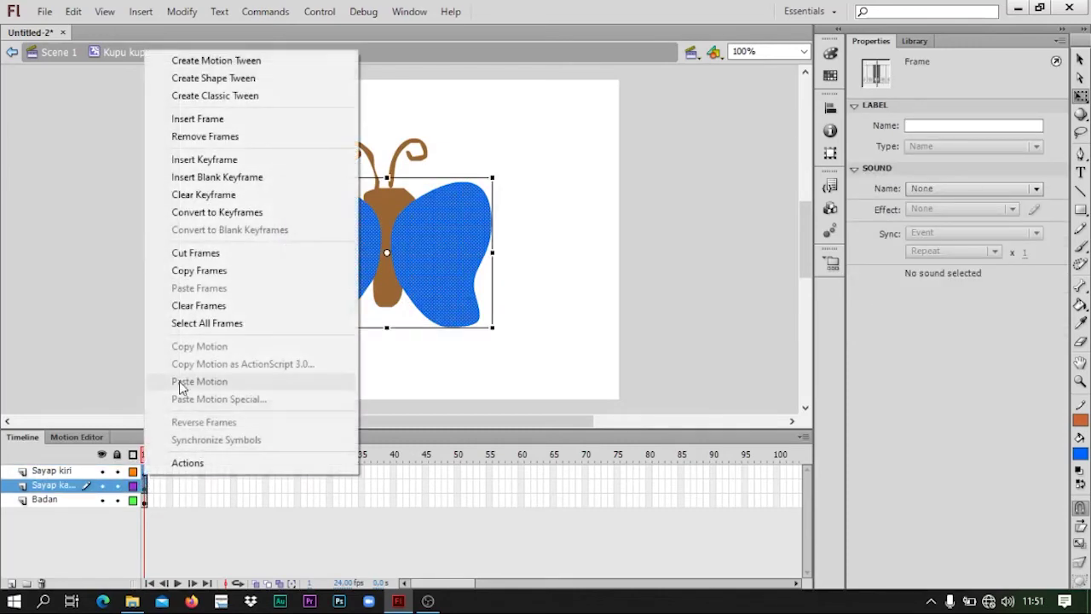
pyautogui.click(207, 103)
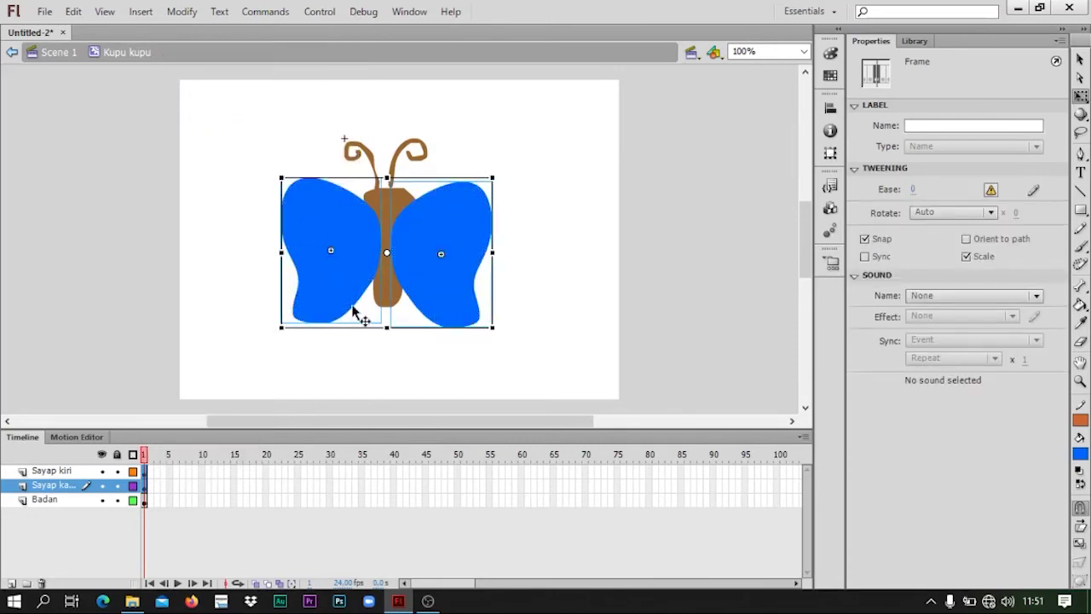
# - With Free Transform, move each wing's transformation point to the middle of its inner edge beside the body
pyautogui.click(145, 471)
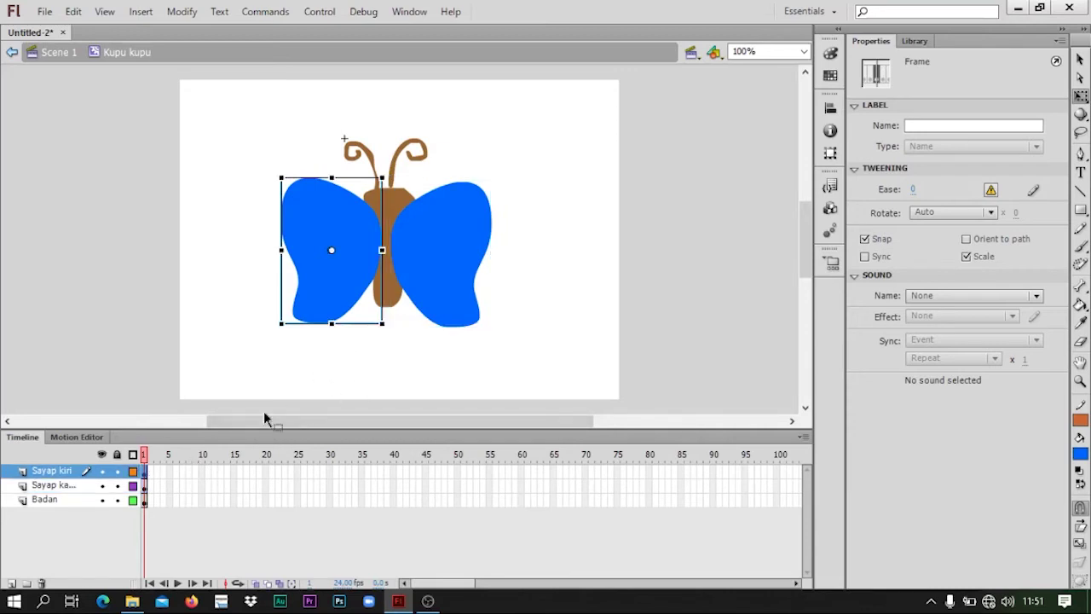
pyautogui.click(1080, 96)
pyautogui.click(1032, 97)
pyautogui.click(332, 253)
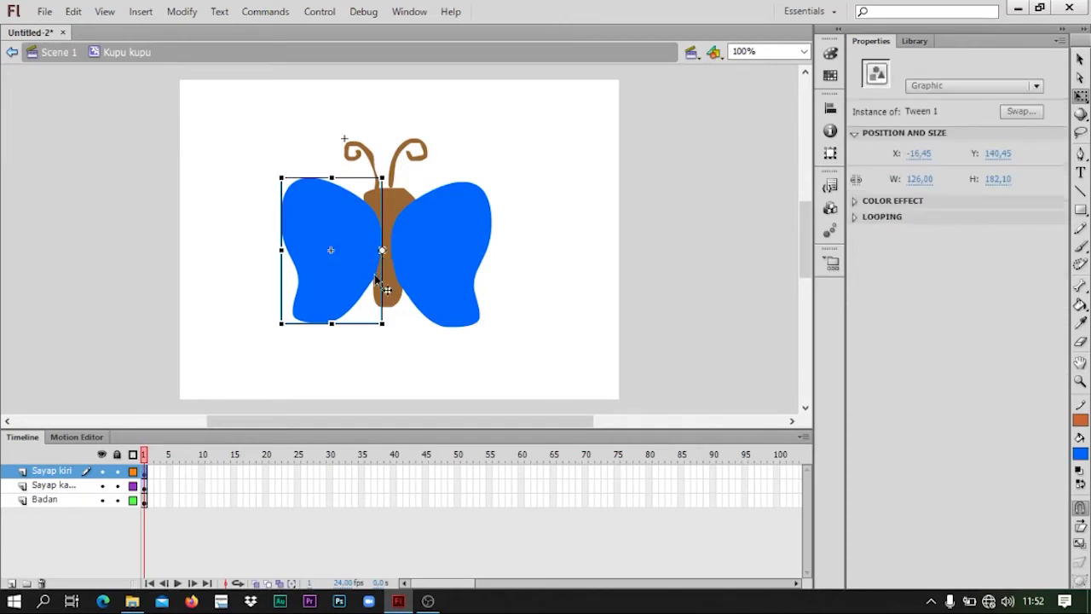
pyautogui.click(452, 255)
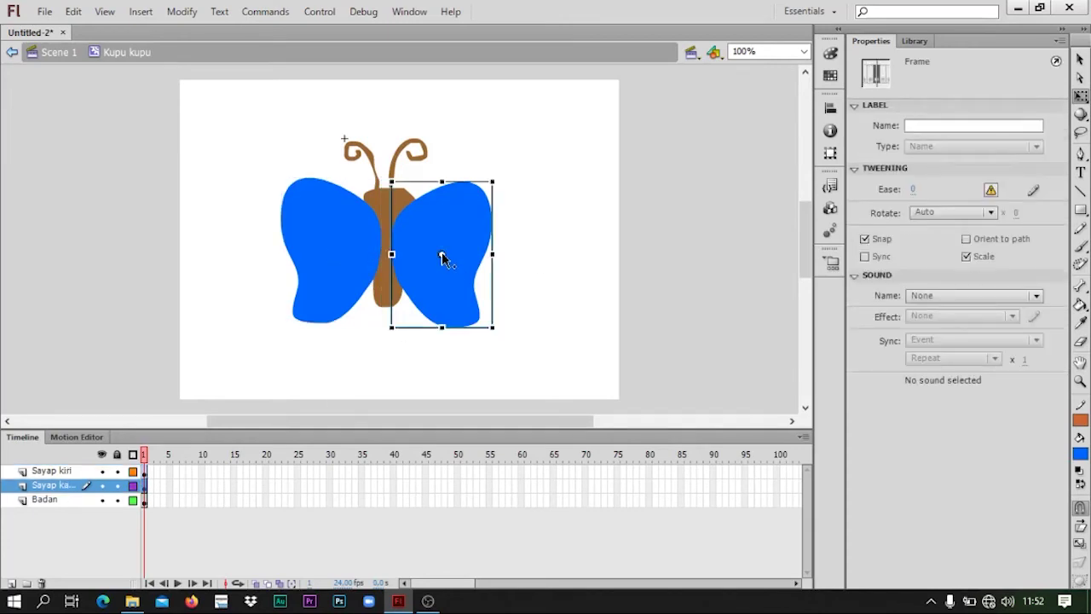
pyautogui.moveTo(441, 256); pyautogui.dragTo(391, 254)
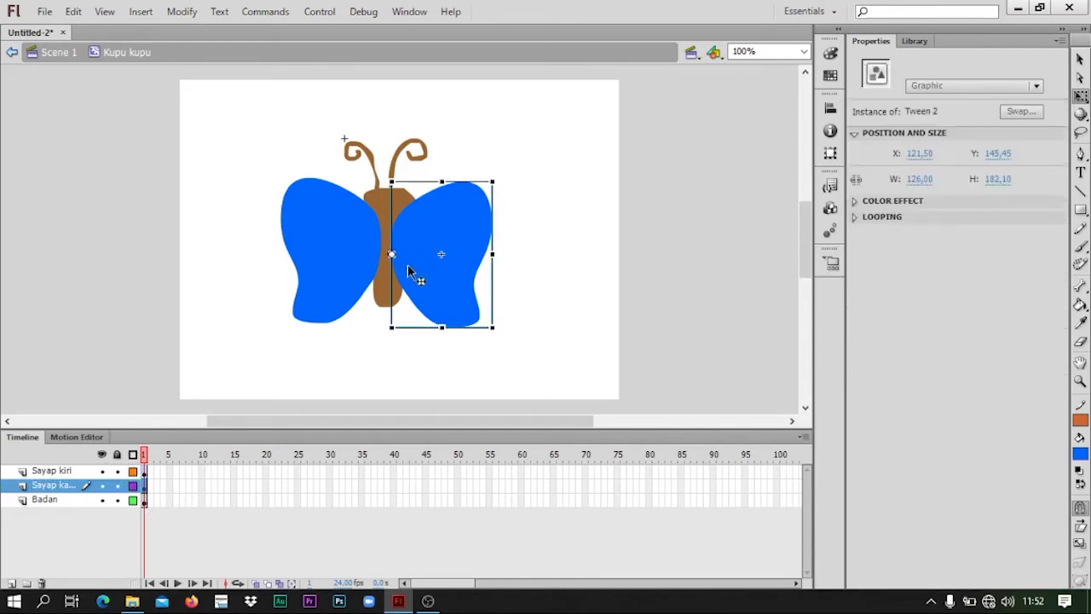
# - Insert frames at frame 5 on all three layers
pyautogui.keyDown('shift'); pyautogui.click(170, 501); pyautogui.keyUp('shift')
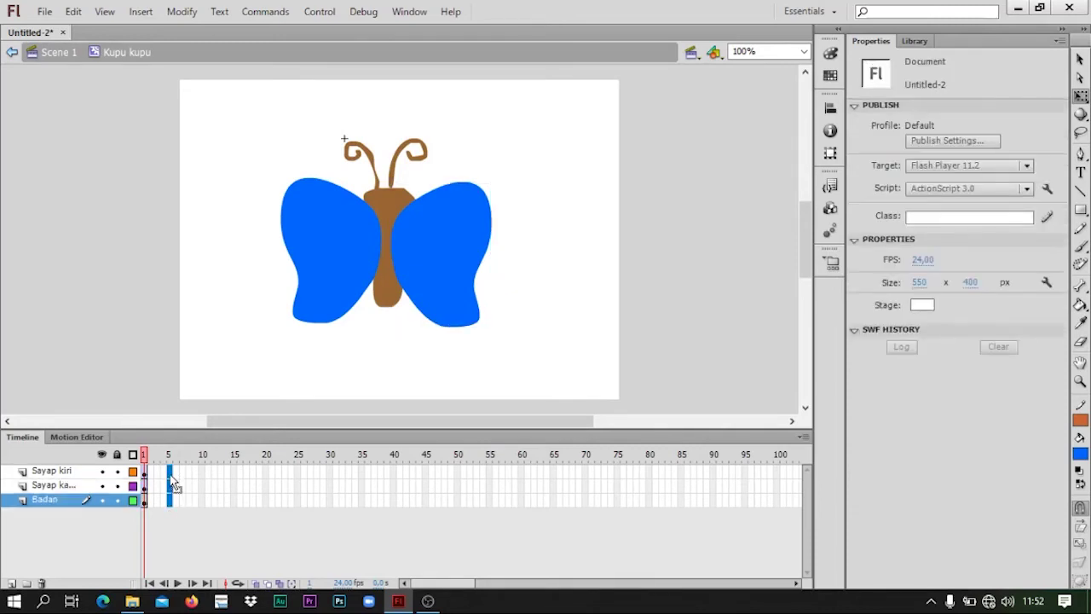
pyautogui.rightClick(170, 485)
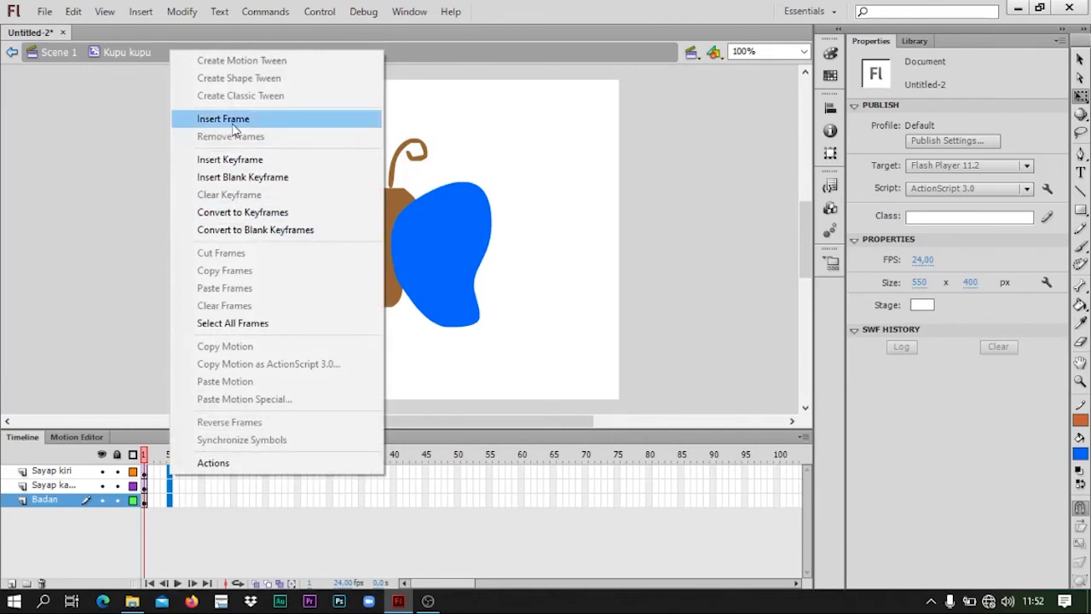
pyautogui.click(234, 119)
# - Insert keyframes at frame 5 on the Sayap kanan and Sayap kiri layers
pyautogui.click(170, 486)
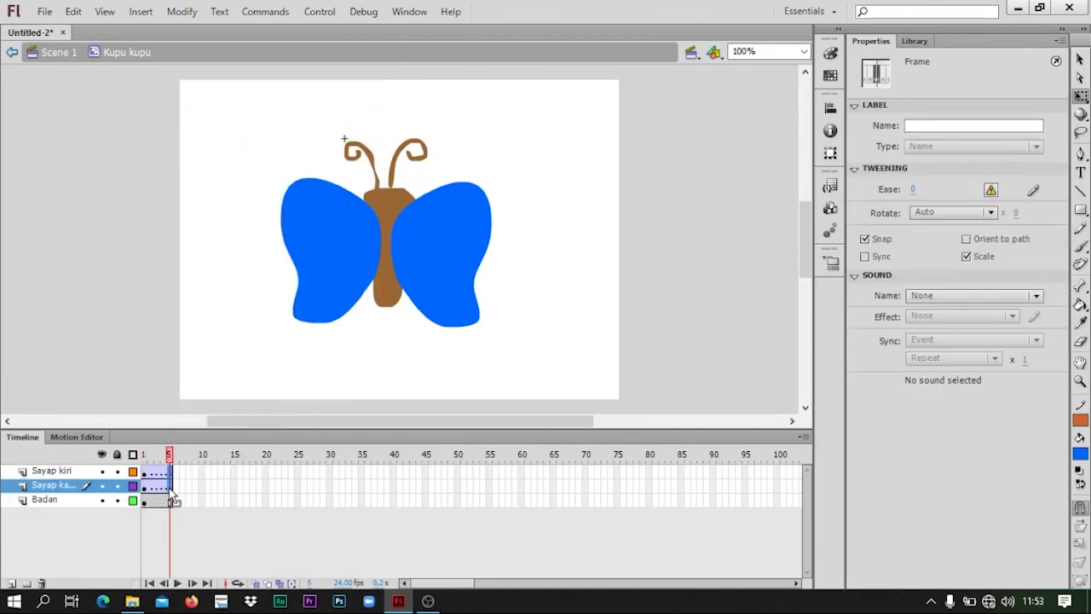
pyautogui.moveTo(171, 493); pyautogui.dragTo(173, 480)
pyautogui.rightClick(173, 489)
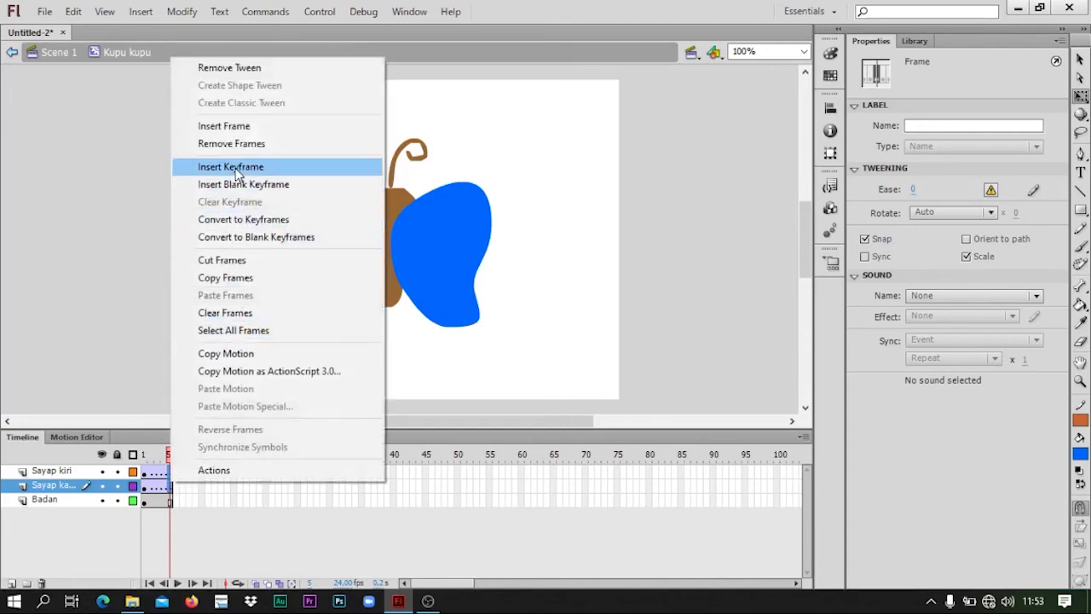
pyautogui.click(235, 169)
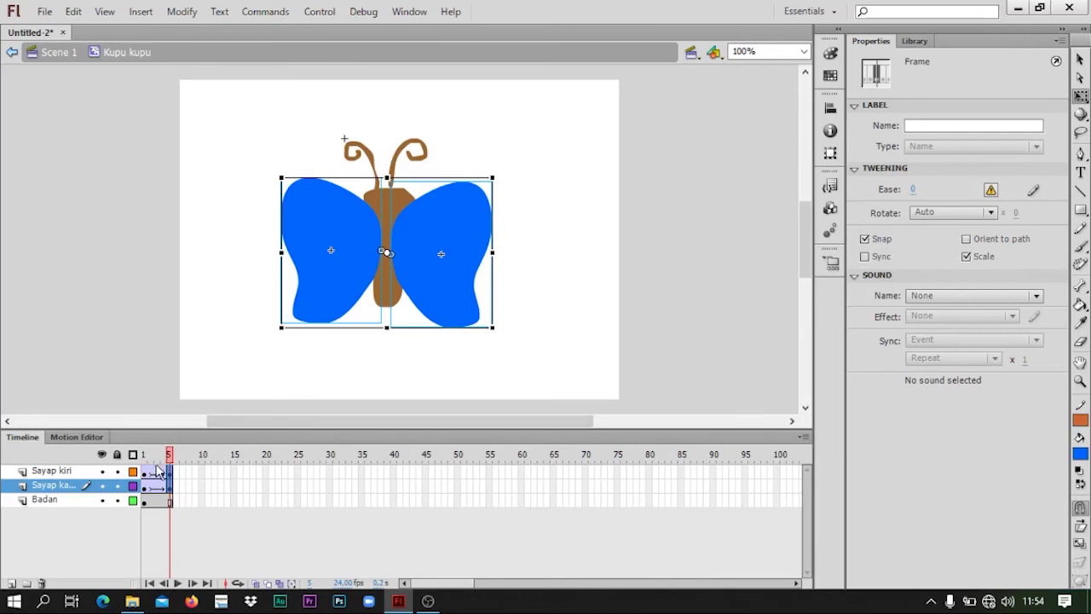
# - Insert keyframes at frame 3 on the Sayap kiri and Sayap kanan layers
pyautogui.click(156, 470)
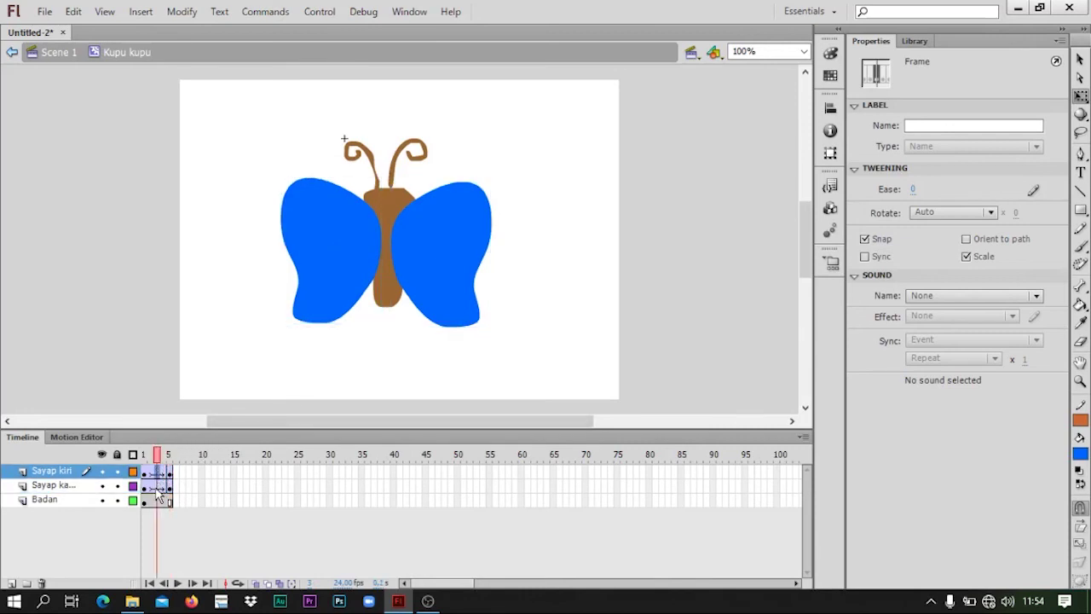
pyautogui.click(157, 489)
pyautogui.rightClick(157, 488)
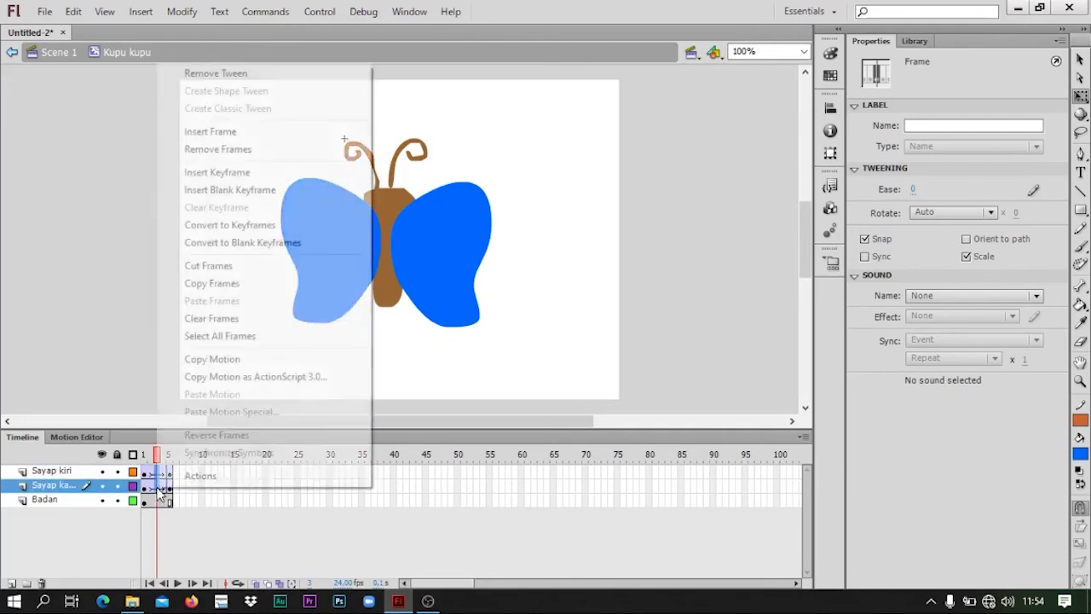
pyautogui.click(238, 174)
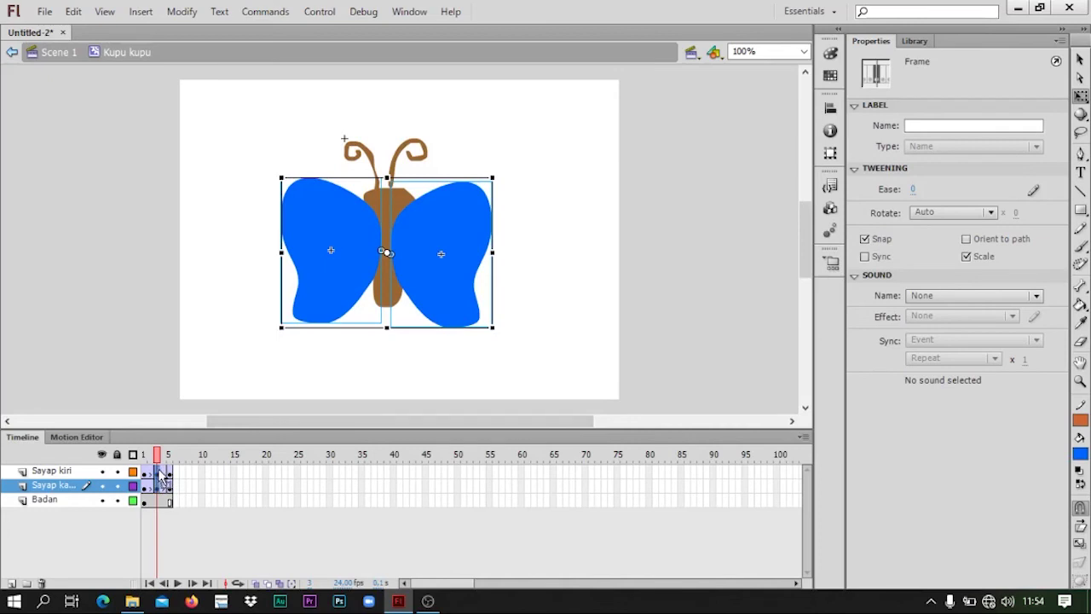
# - At frame 3, squeeze the left wing to about 21,10 wide and the right wing to about 29,00 wide towards the body
pyautogui.click(161, 473)
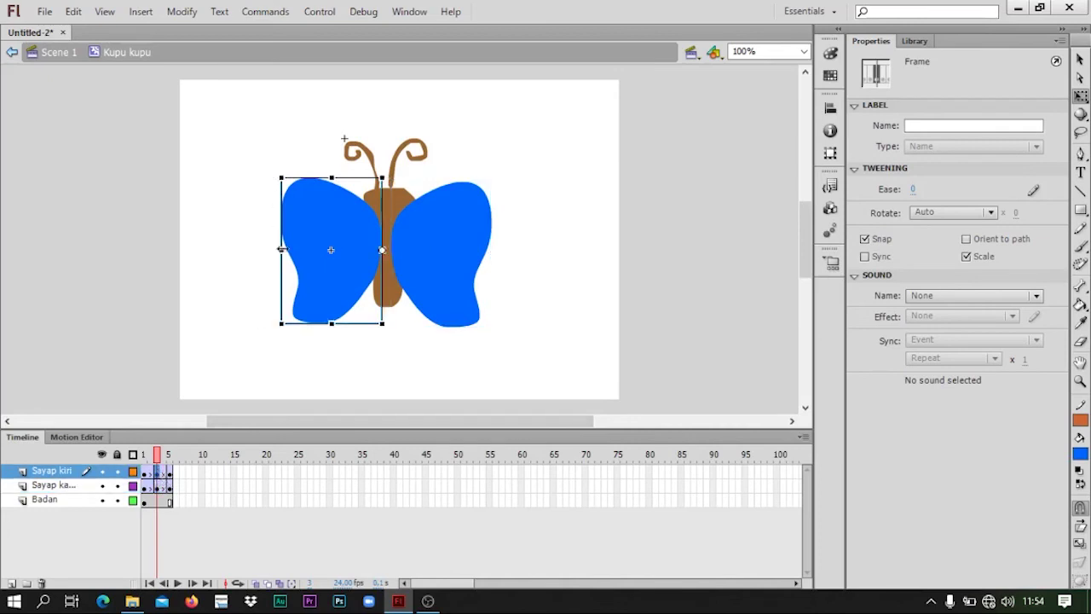
pyautogui.moveTo(280, 250); pyautogui.dragTo(364, 248)
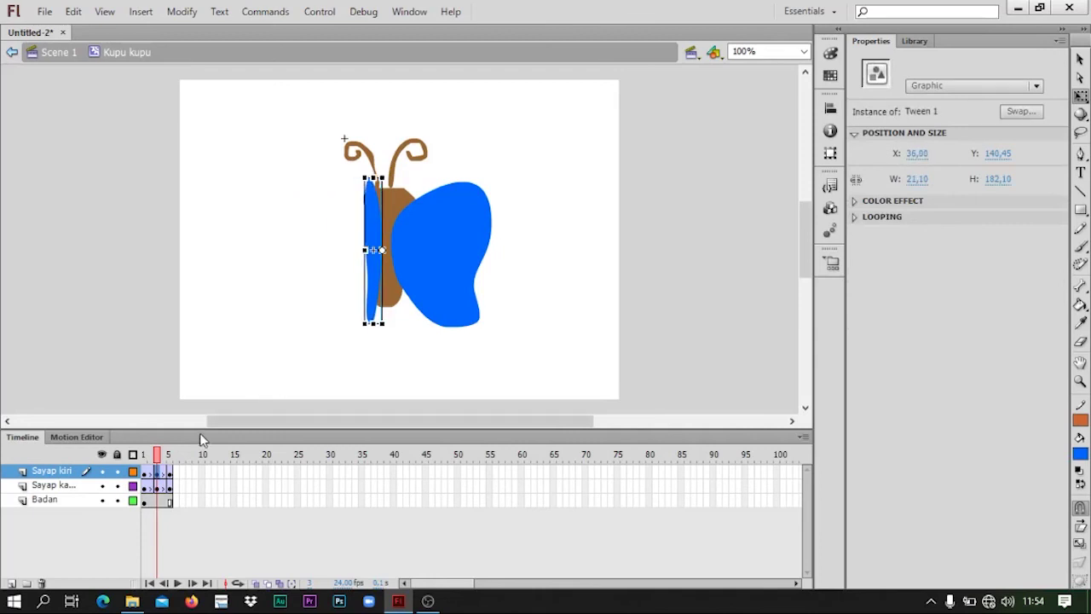
pyautogui.click(159, 486)
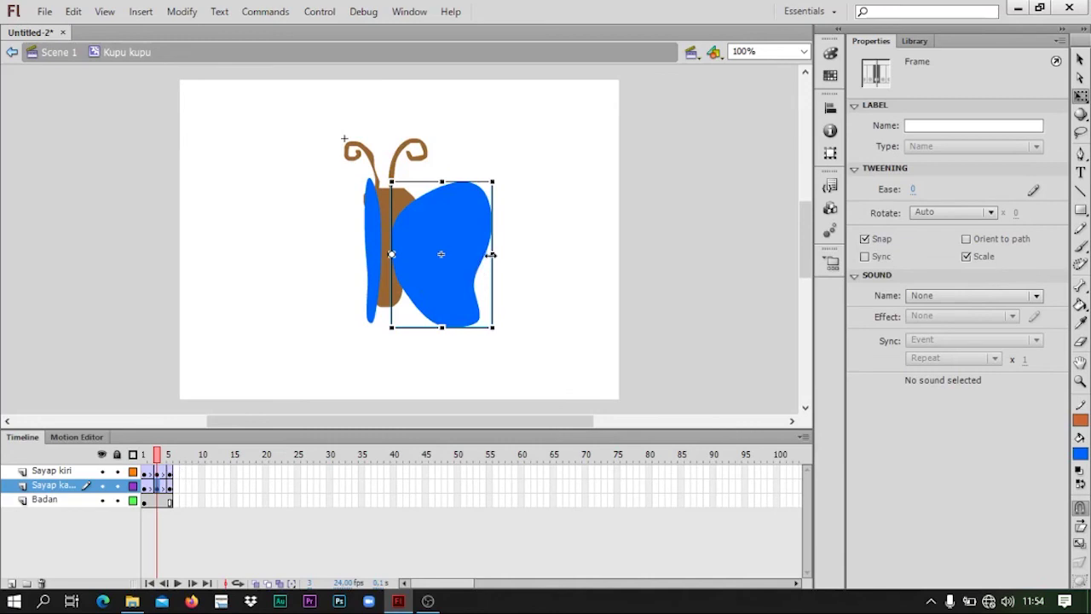
pyautogui.moveTo(491, 254); pyautogui.dragTo(412, 254)
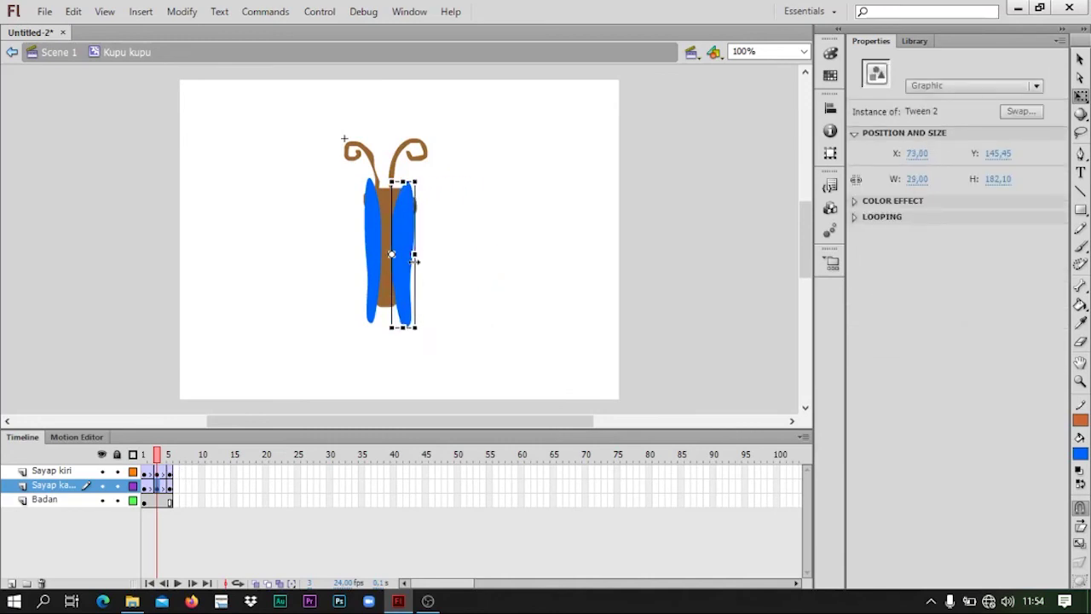
# - Deselect the wing and scrub the playhead over the first three frames to preview the wing flap
pyautogui.click(364, 359)
pyautogui.click(150, 456)
pyautogui.moveTo(147, 460)
pyautogui.mouseDown()
pyautogui.moveTo(167, 466)
pyautogui.moveTo(143, 464)
pyautogui.moveTo(157, 469)
pyautogui.mouseUp()
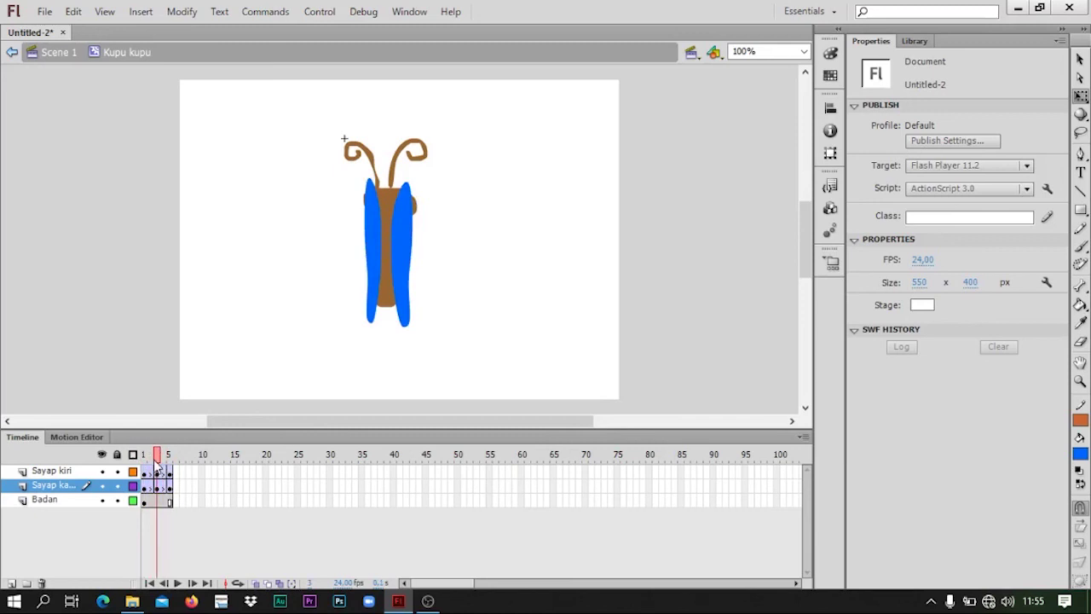
# - Return to Scene 1 and move the butterfly horizontally to the centre of the stage, at about X 222,40
pyautogui.click(59, 53)
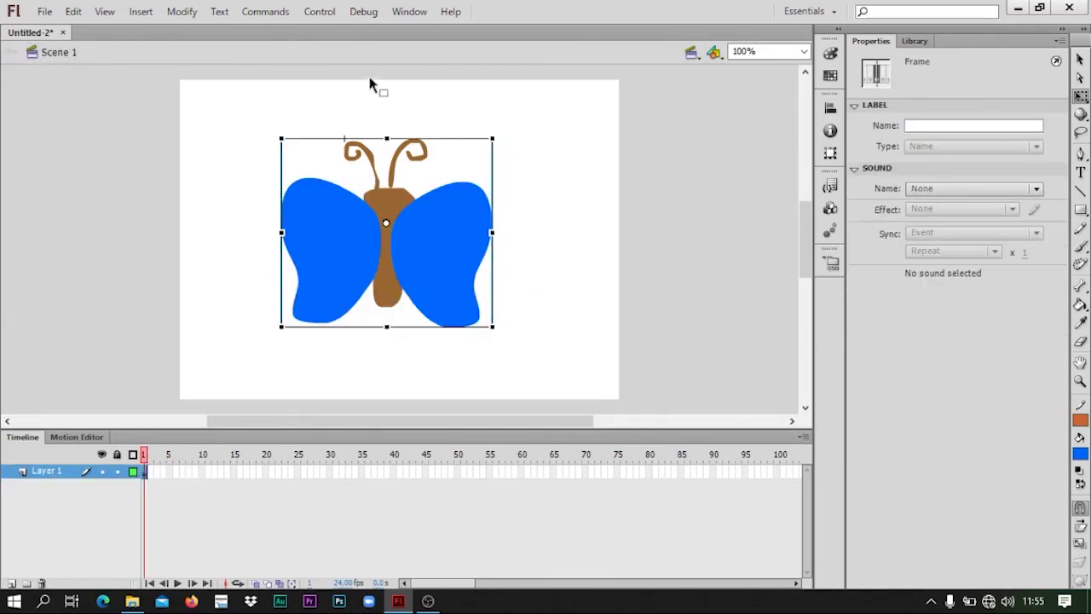
pyautogui.click(495, 325)
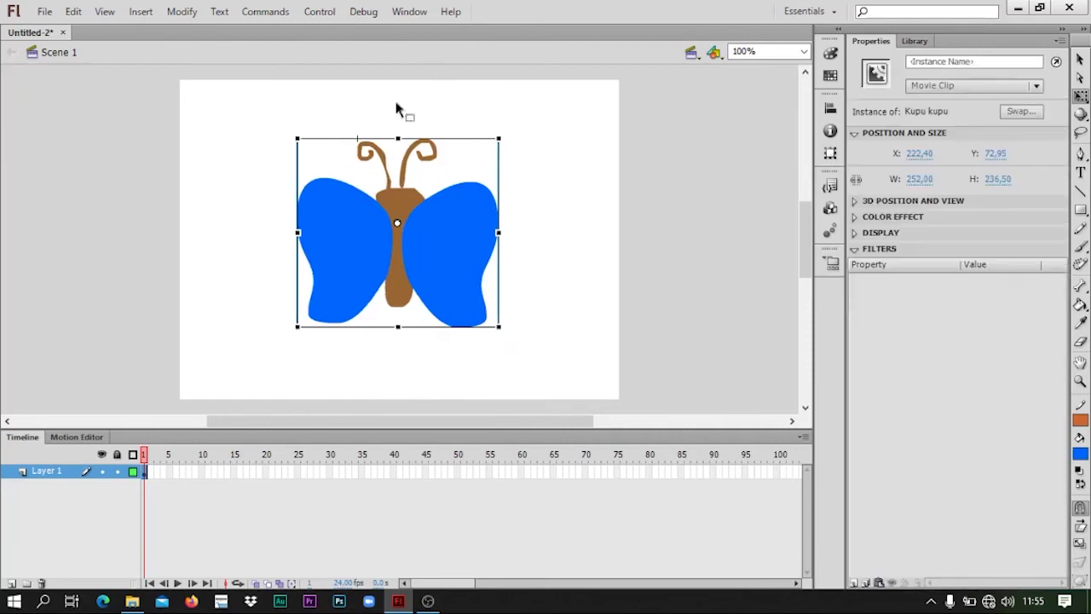
# - Test the scene to play the butterfly's flapping animation
pyautogui.click(322, 12)
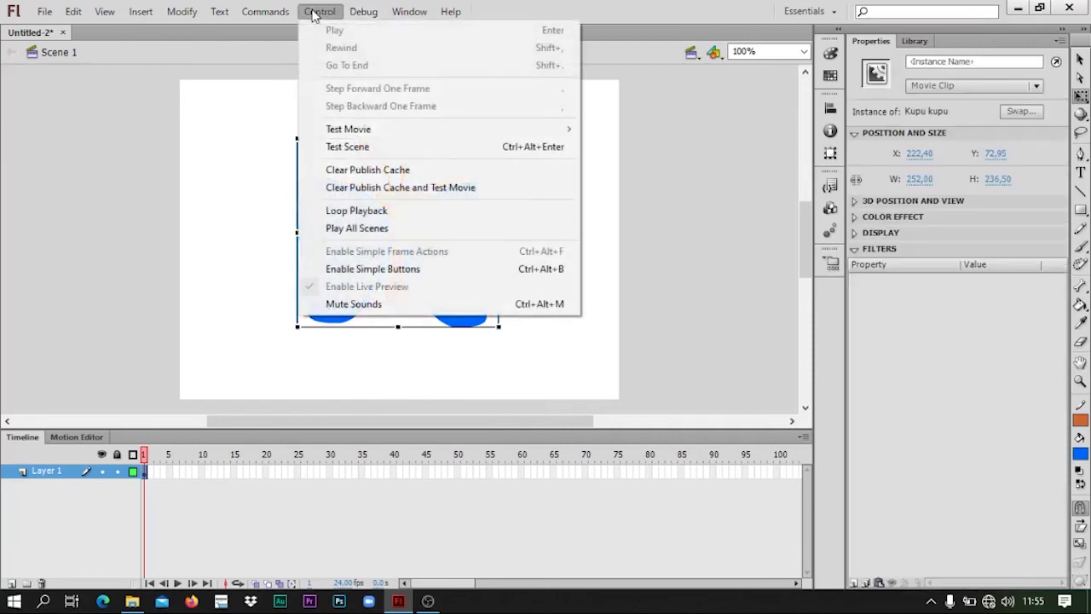
pyautogui.click(389, 153)
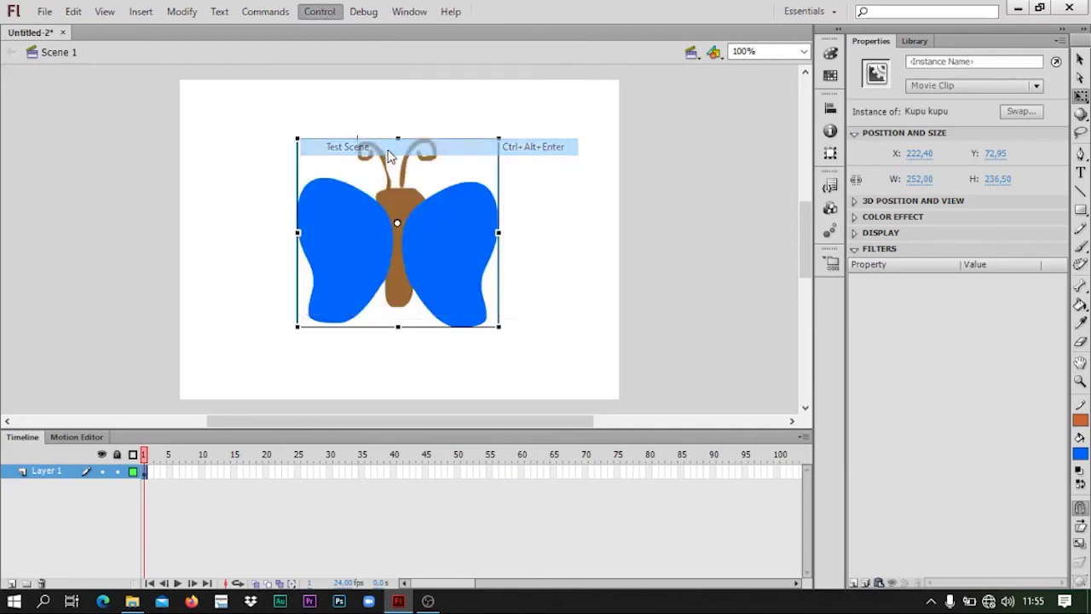